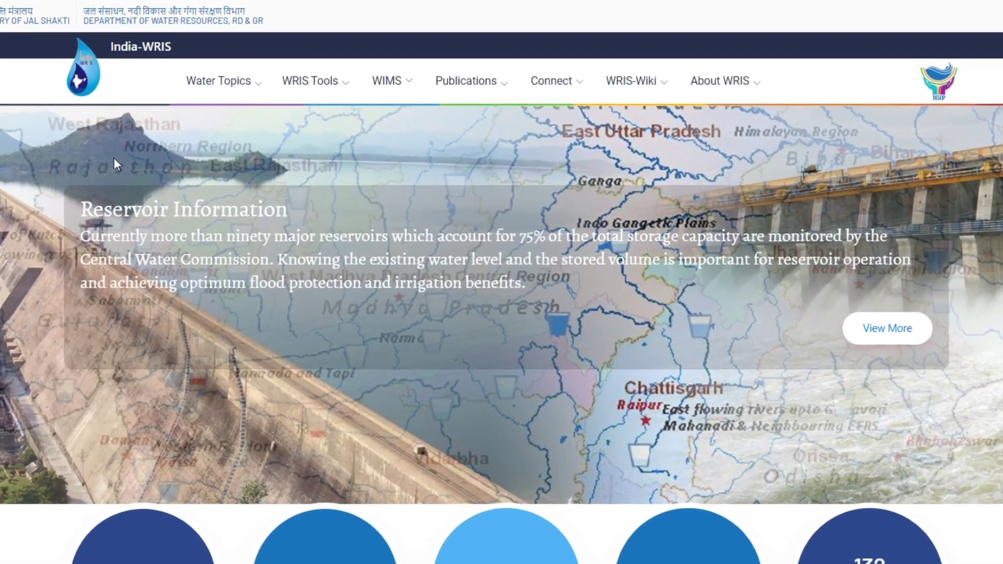
Open the Water Resources Projects map and activate the tool for selecting map features.
{"action": "left_click", "coordinate": [225, 81]}
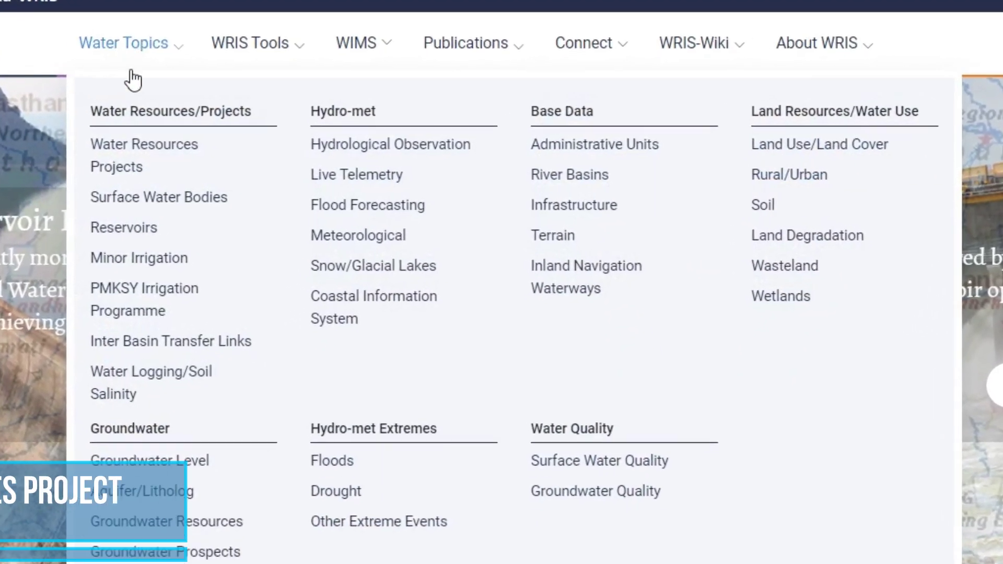
{"action": "left_click", "coordinate": [108, 146]}
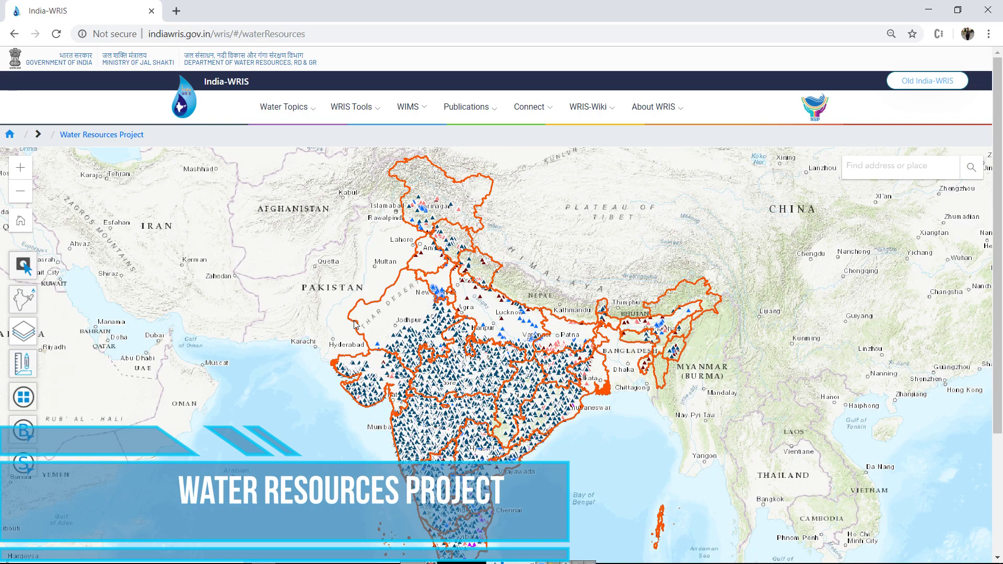
{"action": "left_click", "coordinate": [30, 271]}
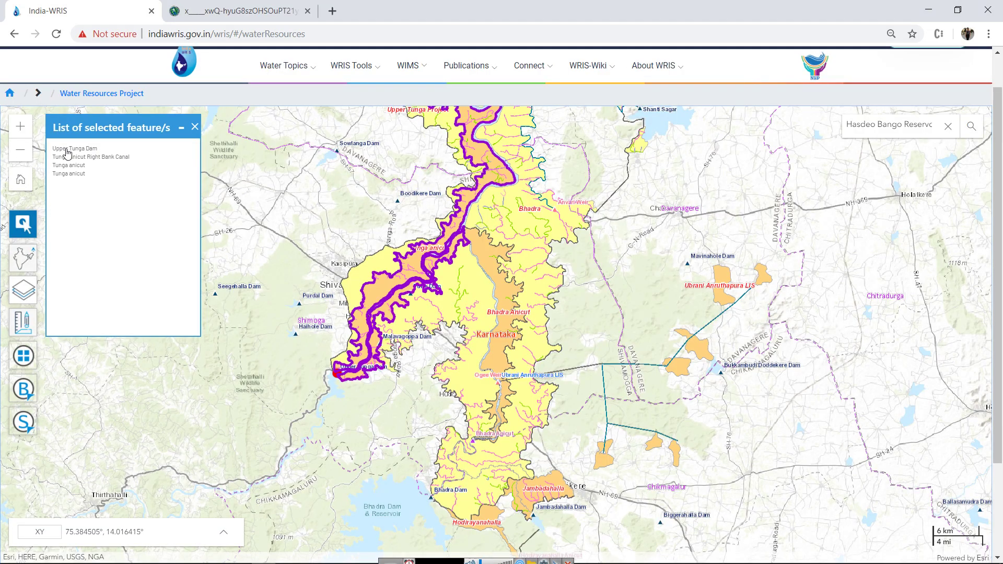
Export the attributes of Upper Tunga Dam from the selected features to an .xls file and open it in Excel.
{"action": "left_click", "coordinate": [66, 150]}
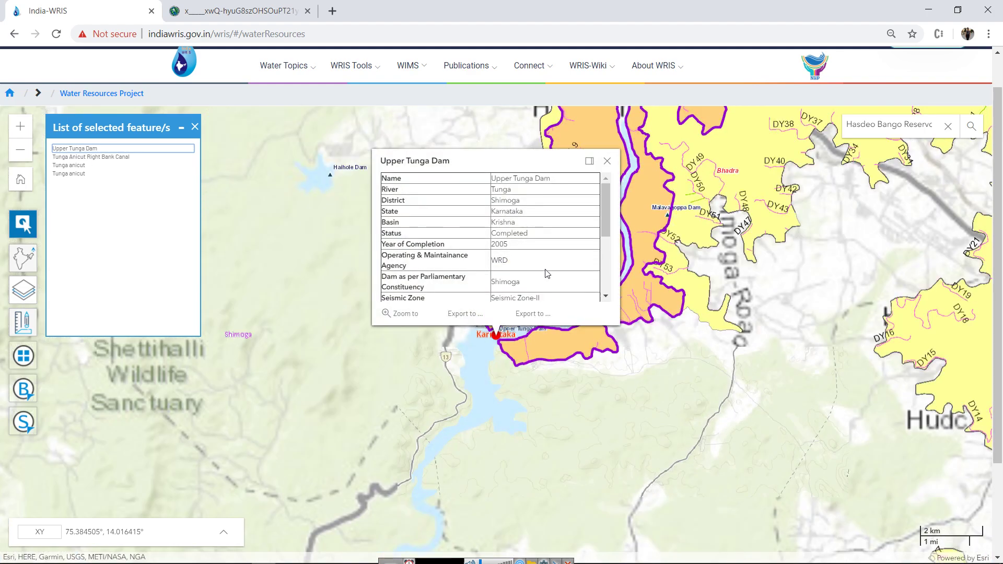
{"action": "left_click_drag", "start_coordinate": [607, 215], "coordinate": [460, 315]}
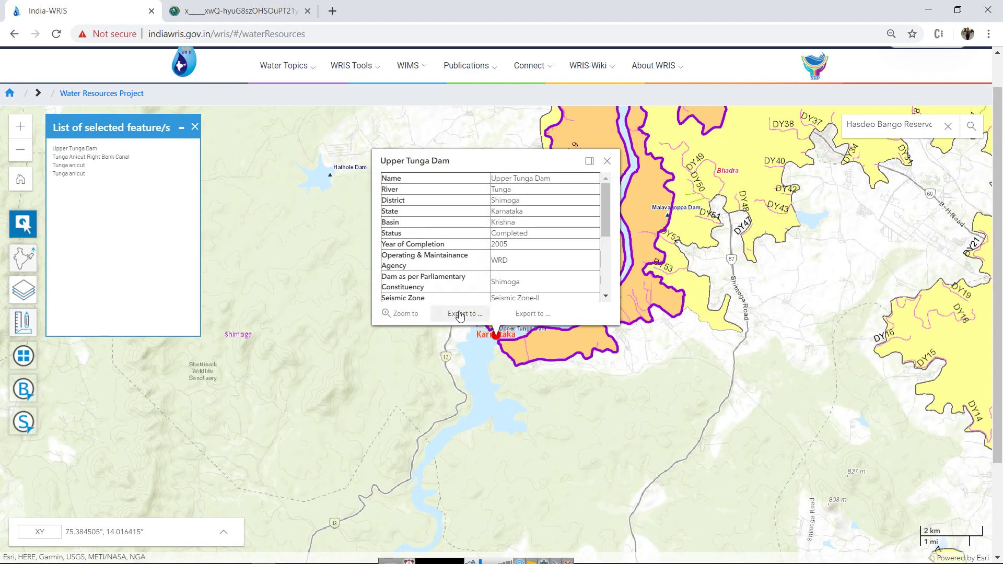
{"action": "left_click", "coordinate": [460, 315]}
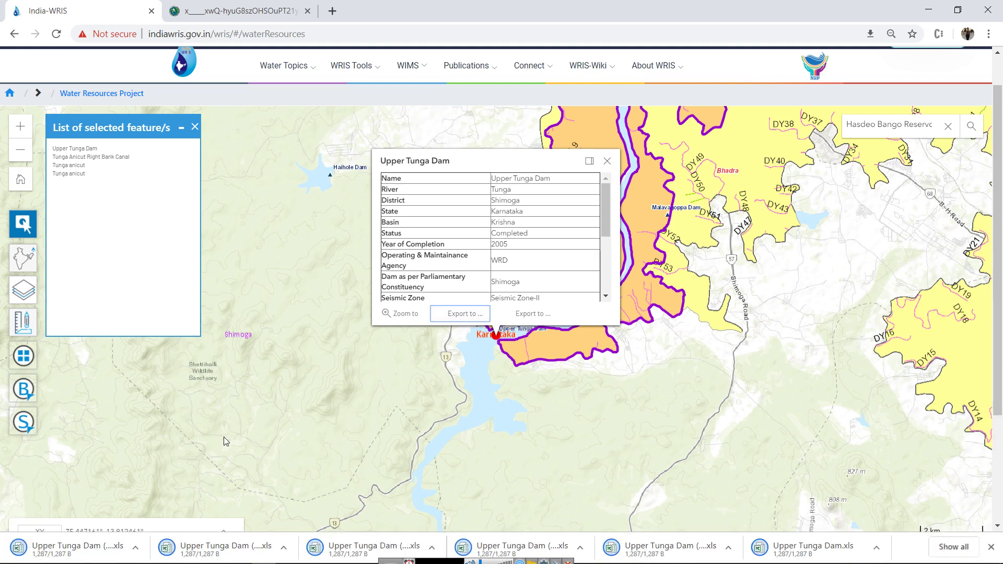
{"action": "left_click", "coordinate": [96, 543]}
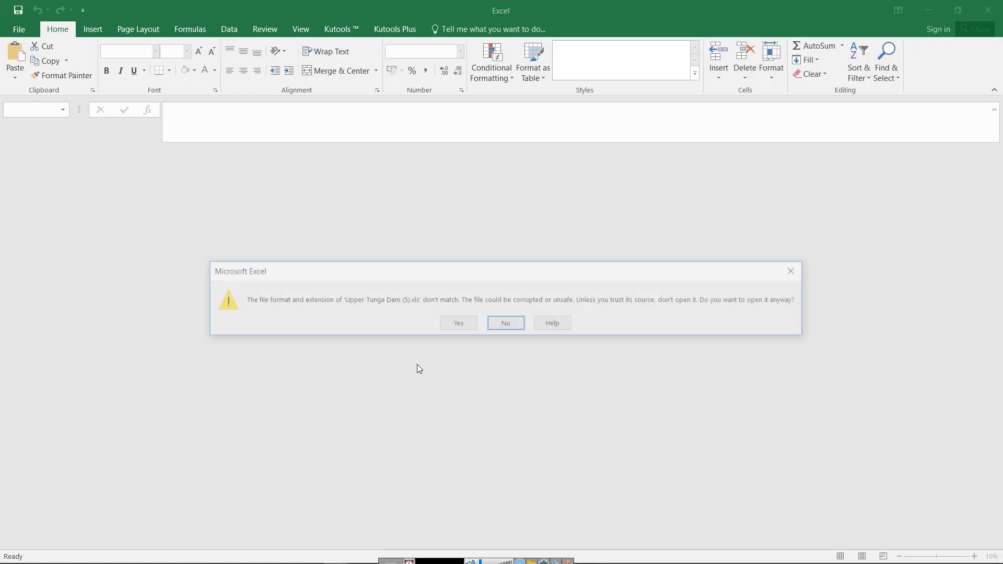
{"action": "left_click", "coordinate": [458, 329]}
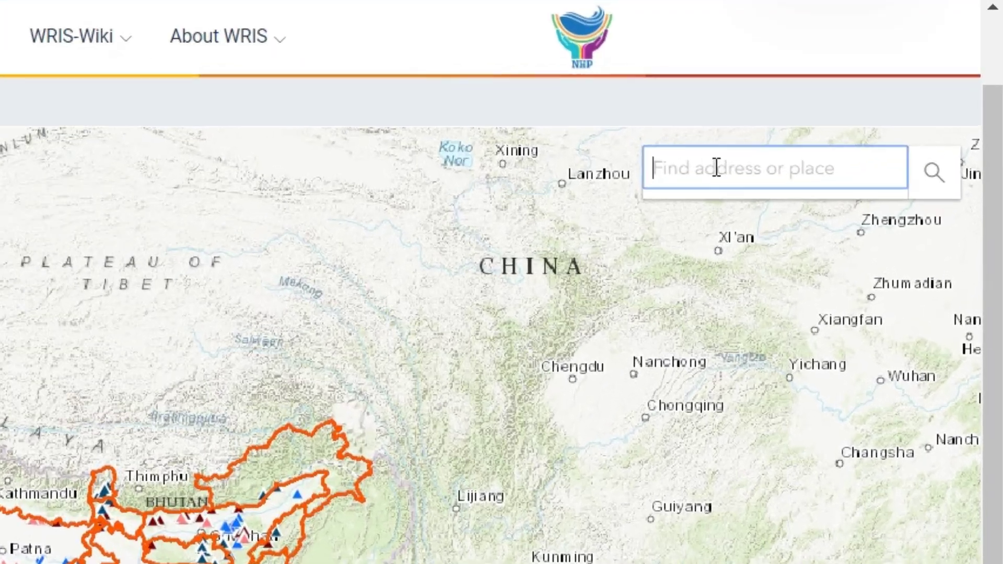
Search the map for "Hasdeo", go to Hasdeo Bango Reservoir, Chhattisgarh, and bring its command area into view.
{"action": "type", "text": "Hasdeo"}
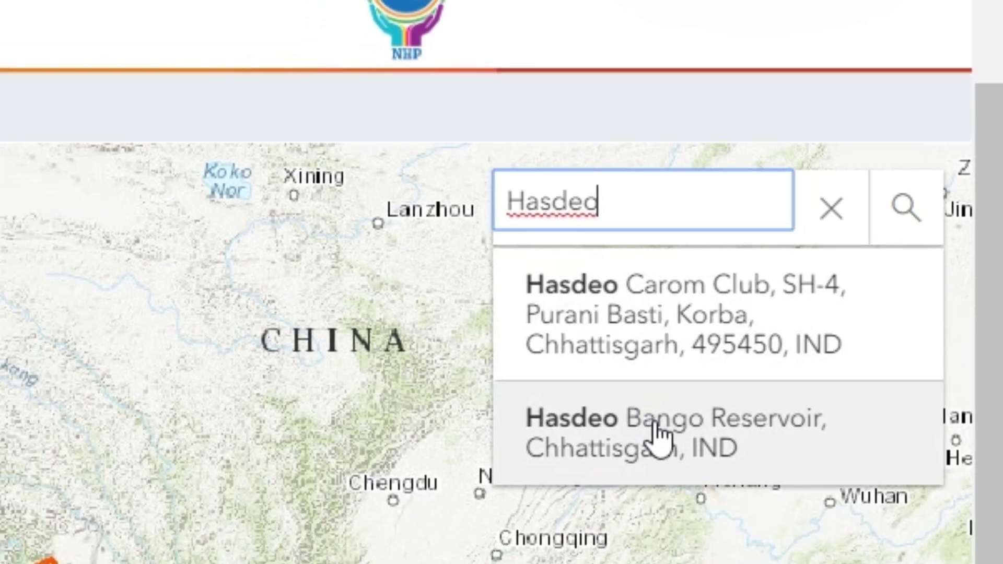
{"action": "left_click", "coordinate": [623, 469]}
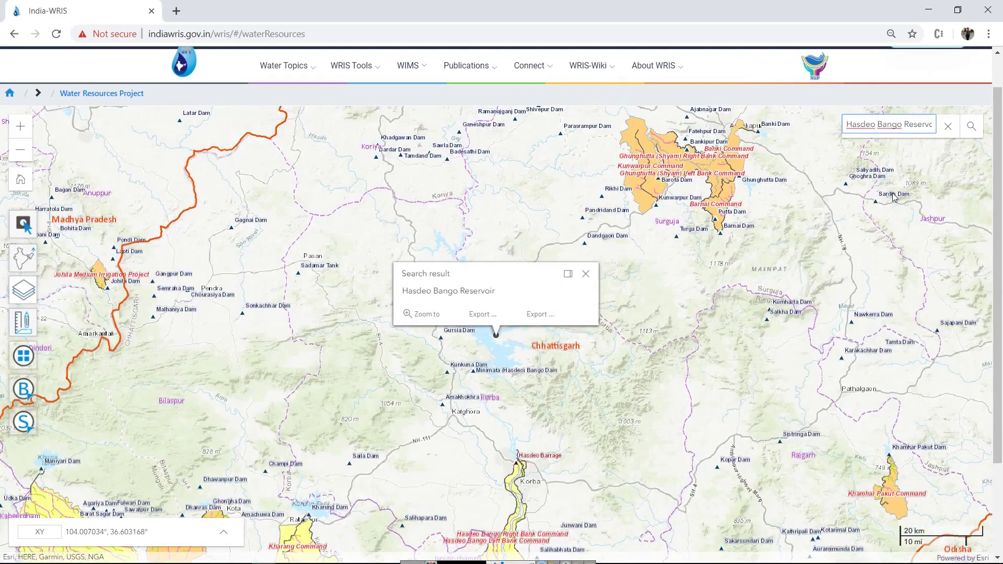
{"action": "left_click_drag", "start_coordinate": [449, 511], "coordinate": [408, 248]}
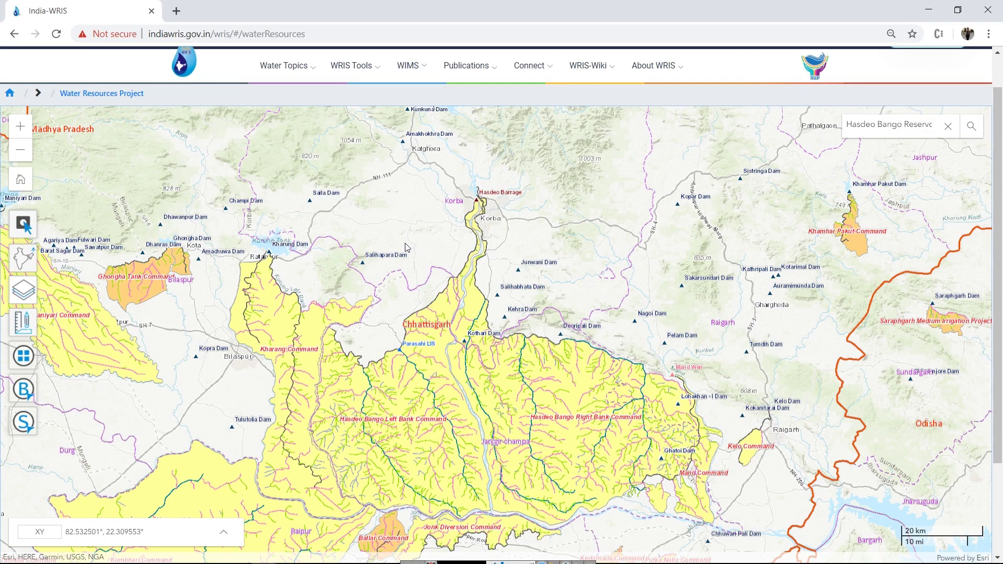
Set up a GIS map export titled "Hasdeo Bango Project - Chhattisgarh" with A3 Landscape page setup.
{"action": "left_click", "coordinate": [23, 257]}
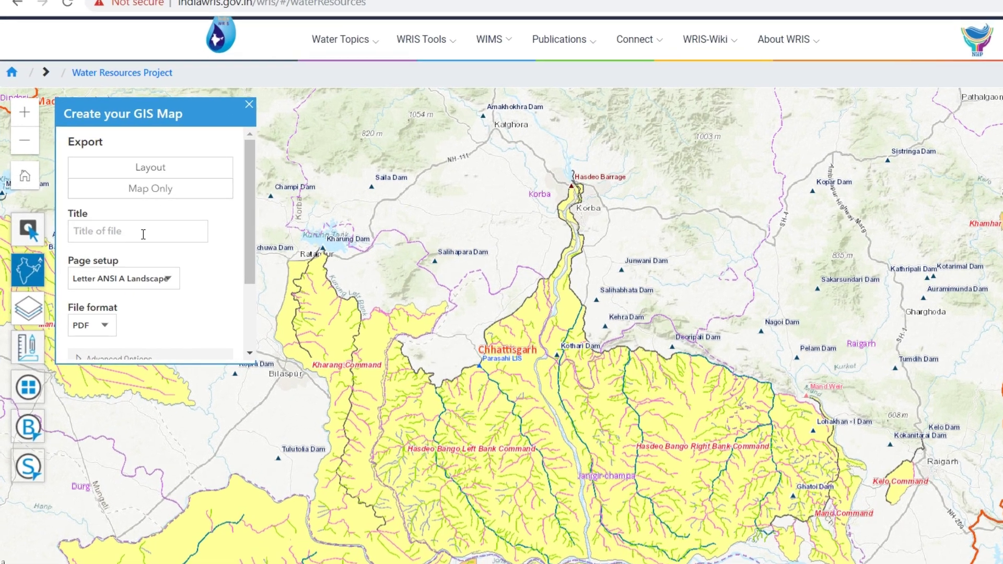
{"action": "left_click", "coordinate": [118, 227]}
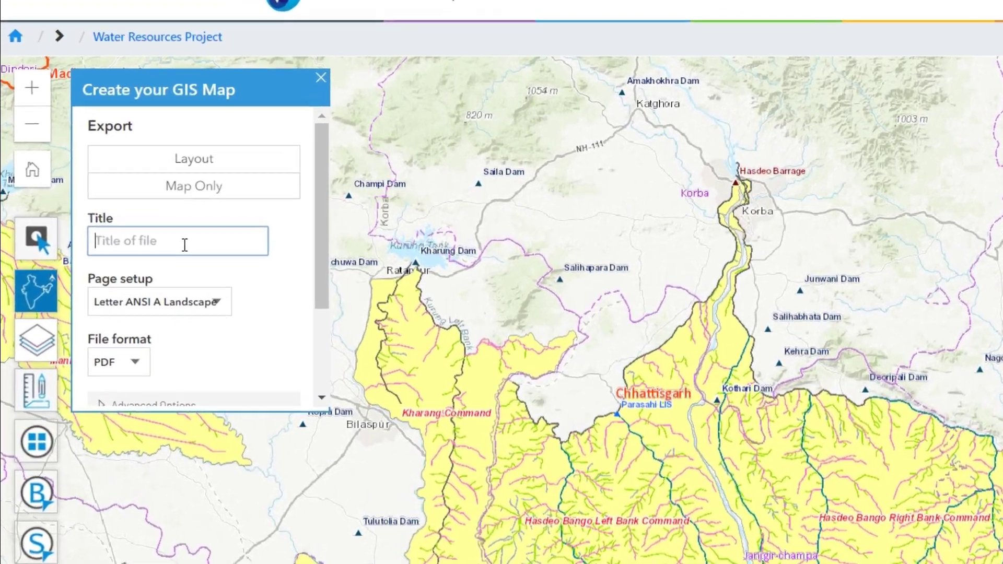
{"action": "type", "text": "Hasdeo Bango P"}
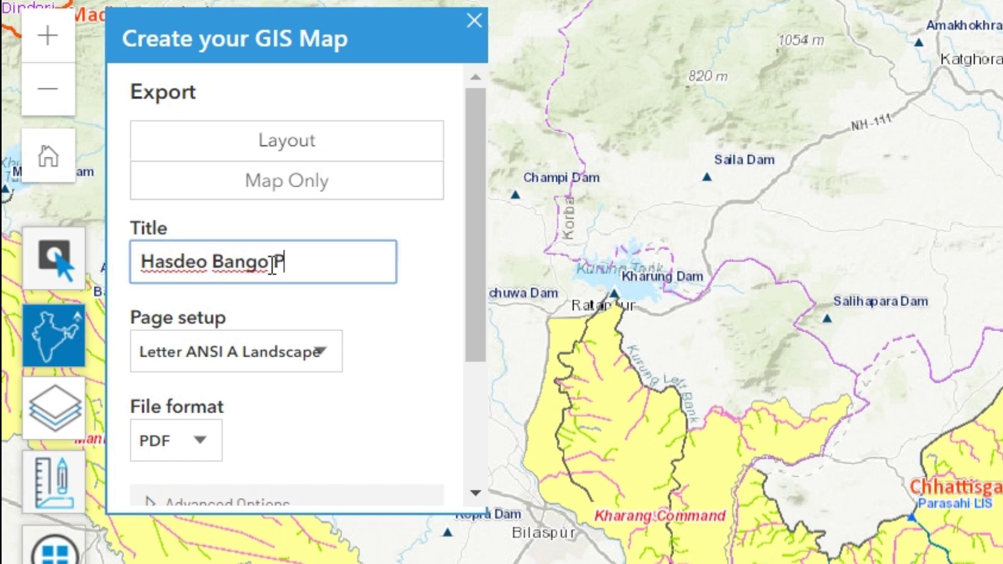
{"action": "type", "text": "roject - Chhattisgarh"}
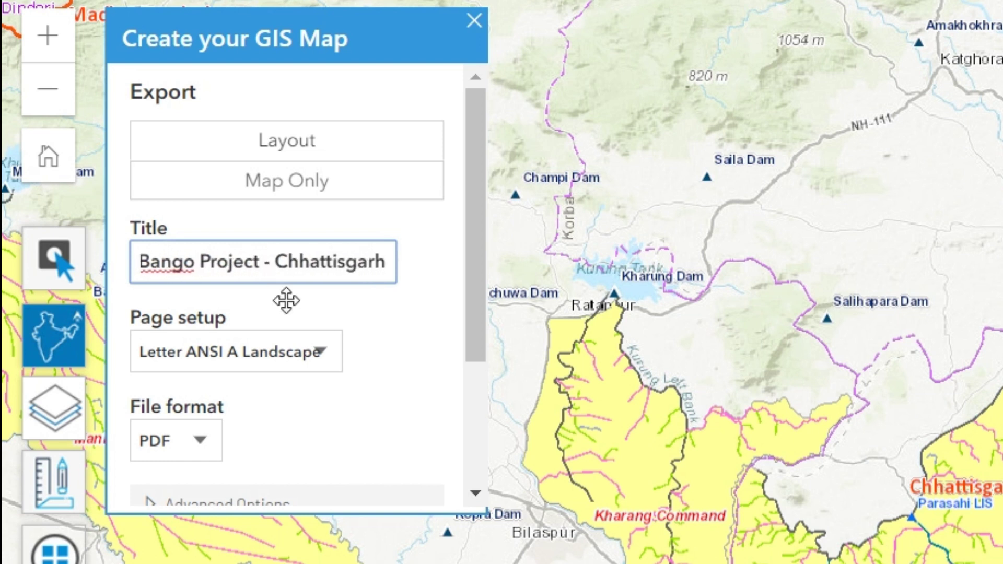
{"action": "left_click", "coordinate": [293, 351]}
{"action": "left_click", "coordinate": [269, 401]}
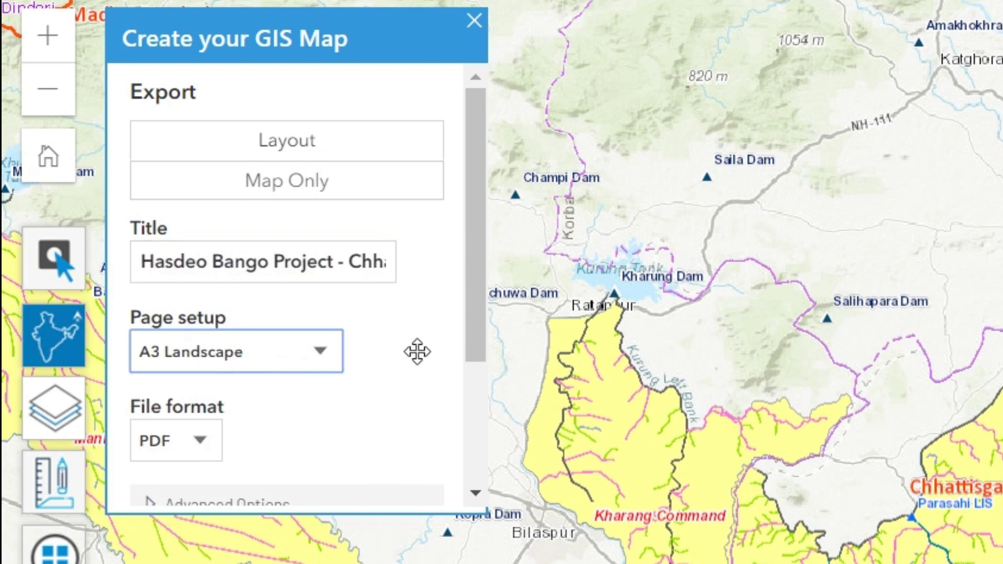
Export the Hasdeo Bango map as a PDF and open the exported file.
{"action": "left_click_drag", "start_coordinate": [468, 300], "coordinate": [468, 393]}
{"action": "left_click", "coordinate": [340, 426]}
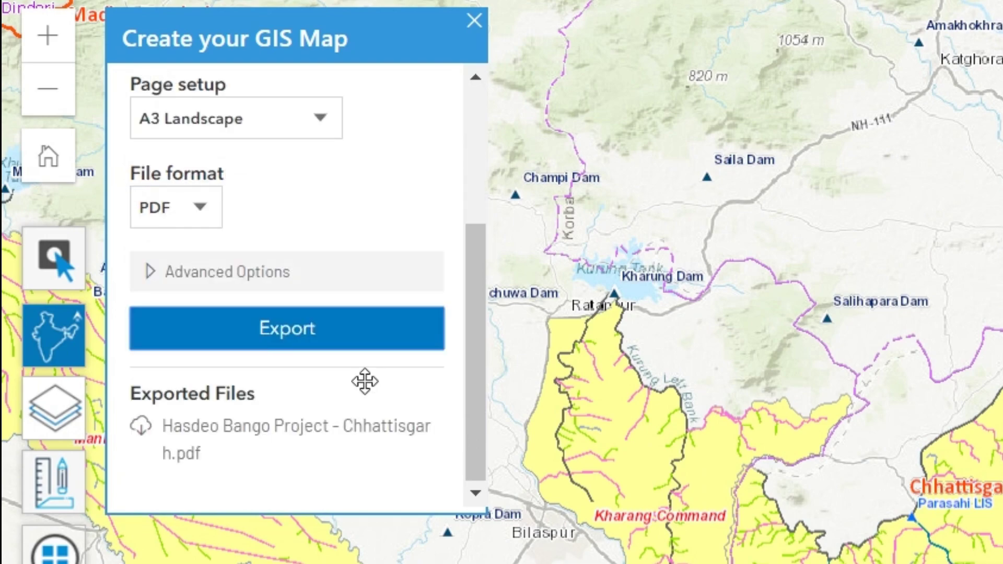
{"action": "left_click", "coordinate": [349, 426]}
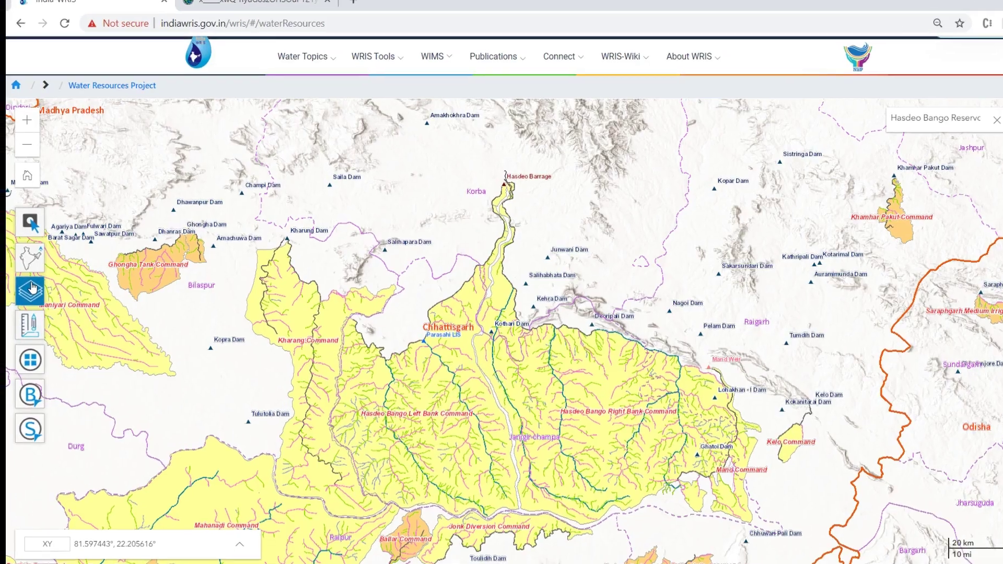
Hide the Command layer within the Water Resources Project layer group and close the layer list.
{"action": "left_click", "coordinate": [33, 288]}
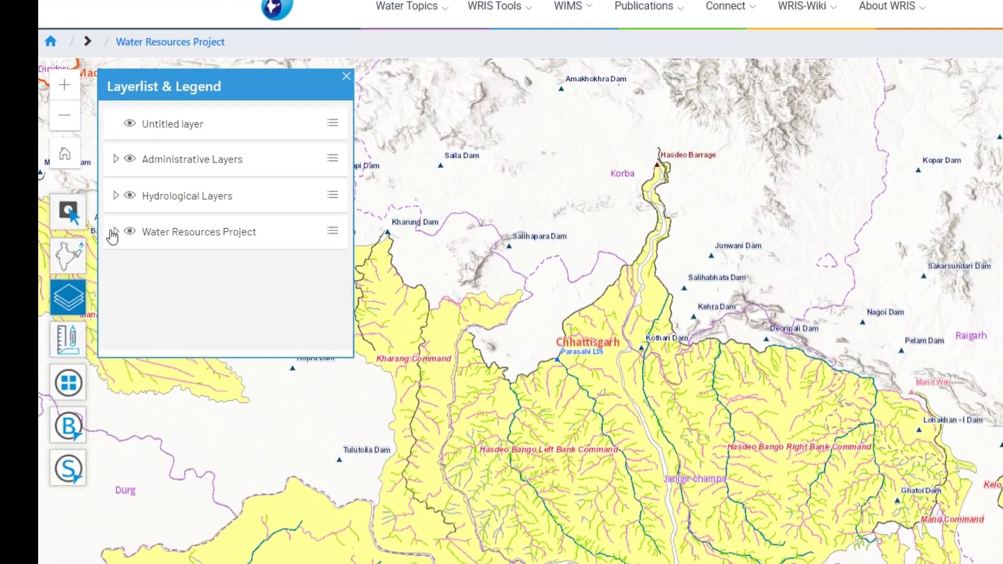
{"action": "left_click", "coordinate": [68, 239]}
{"action": "left_click_drag", "start_coordinate": [250, 229], "coordinate": [245, 314]}
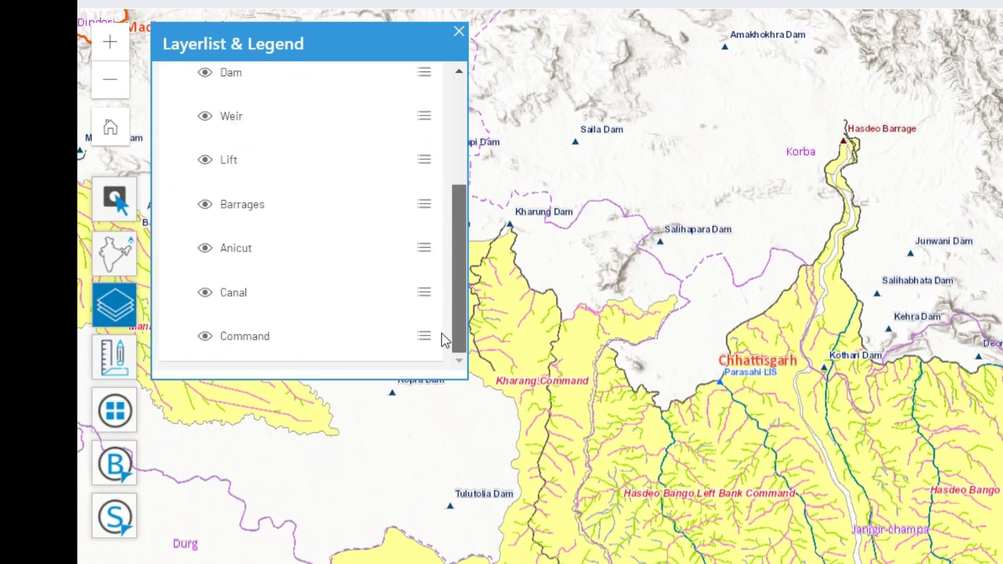
{"action": "left_click", "coordinate": [208, 338]}
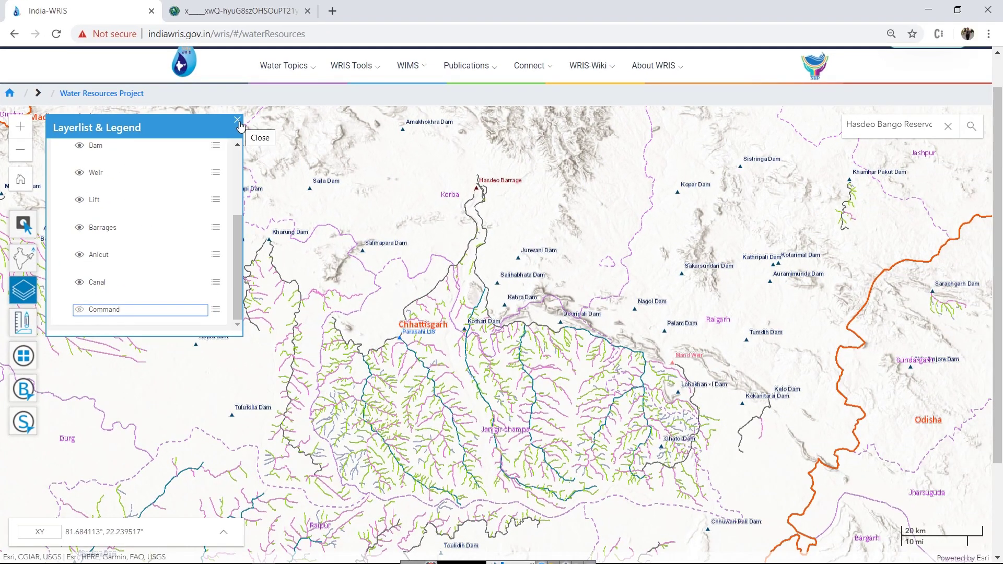
{"action": "left_click", "coordinate": [340, 79]}
Change the map's basemap to Imagery with Labels.
{"action": "left_click", "coordinate": [35, 373]}
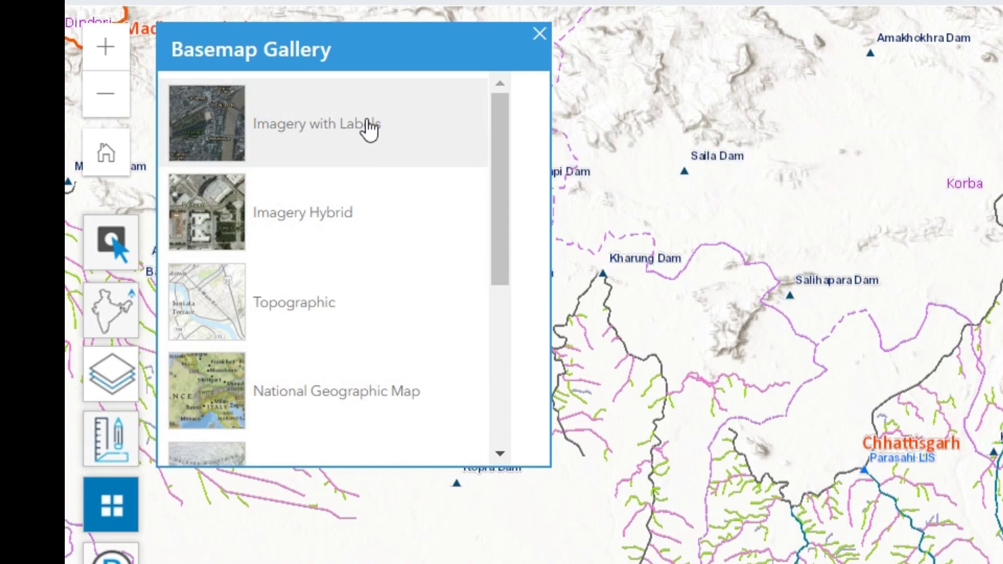
{"action": "left_click", "coordinate": [369, 128]}
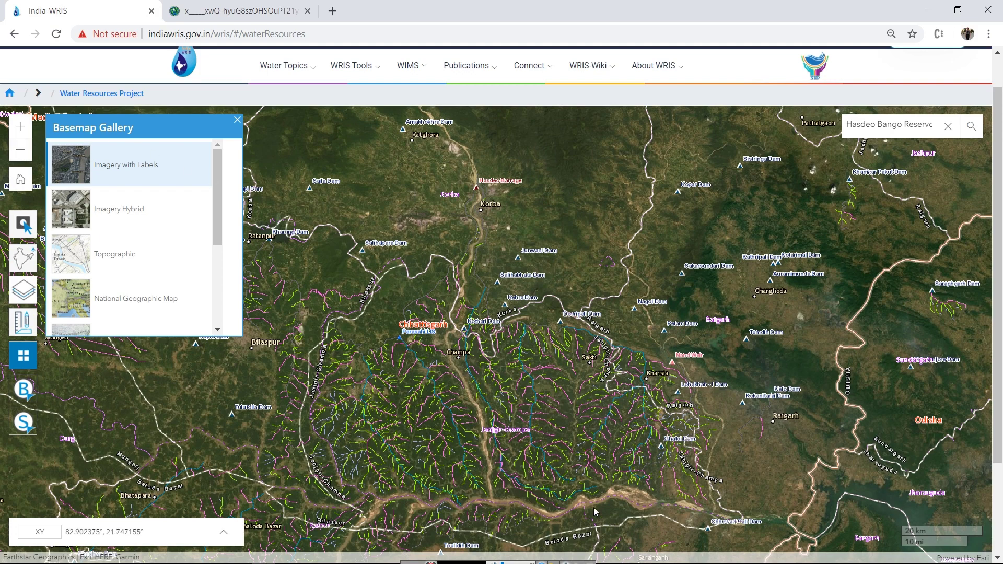
{"action": "scroll", "coordinate": [468, 210], "scroll_direction": "up", "scroll_amount": 3}
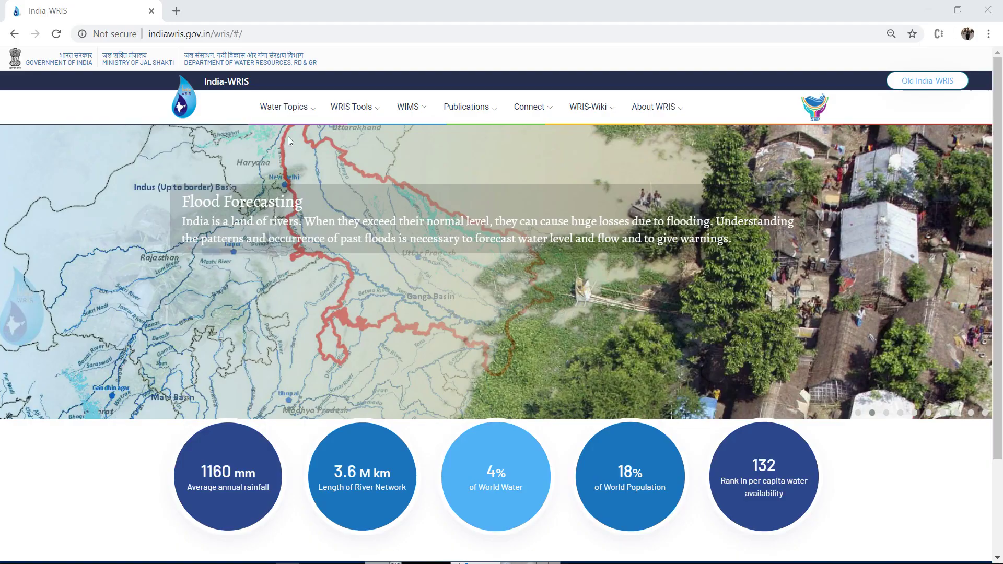
Open the Surface Water Bodies page and show the basin-wise statistics for the Godavari basin.
{"action": "mouse_move", "coordinate": [285, 107]}
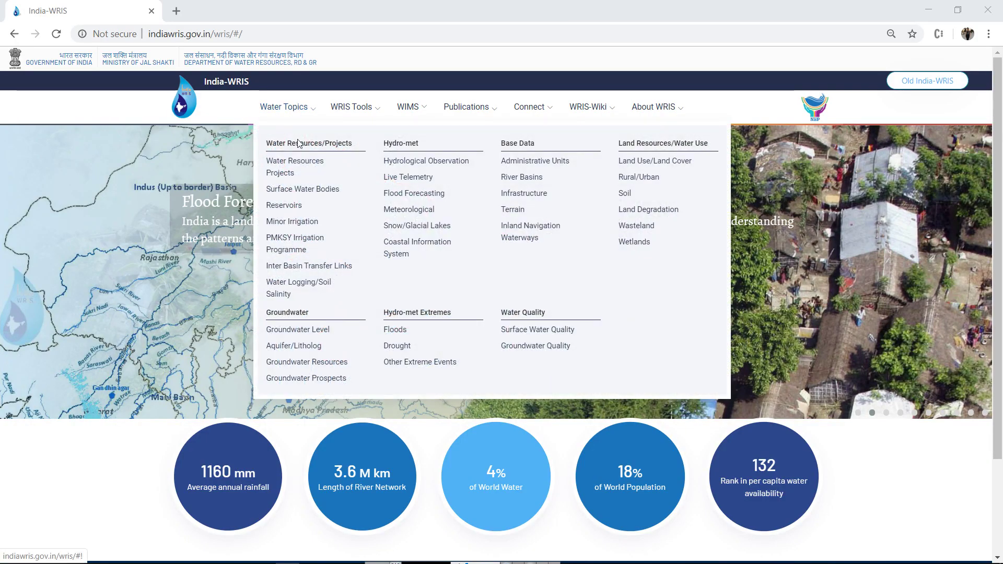
{"action": "left_click", "coordinate": [302, 188]}
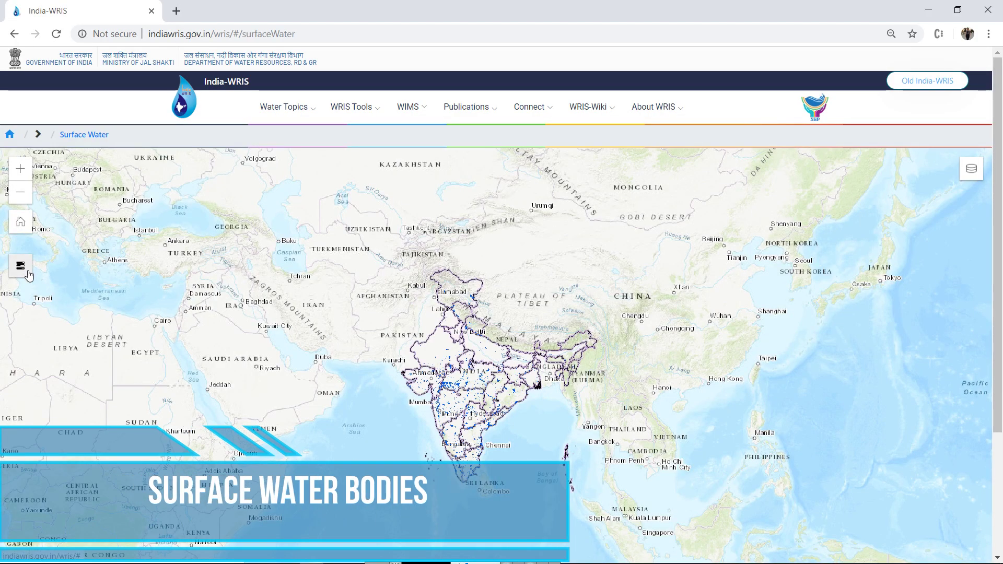
{"action": "left_click", "coordinate": [27, 272]}
{"action": "left_click", "coordinate": [146, 188]}
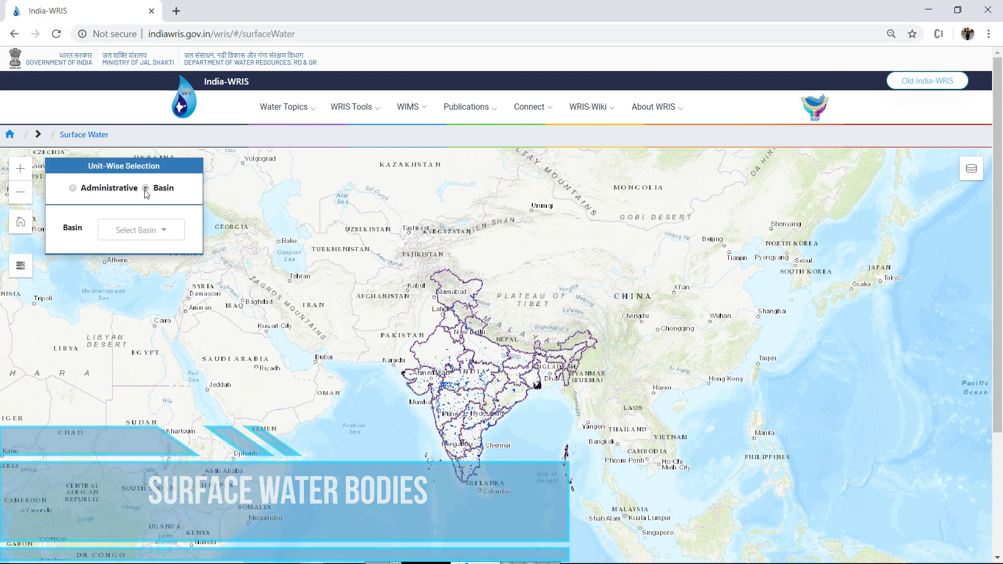
{"action": "left_click", "coordinate": [160, 238]}
{"action": "left_click", "coordinate": [118, 332]}
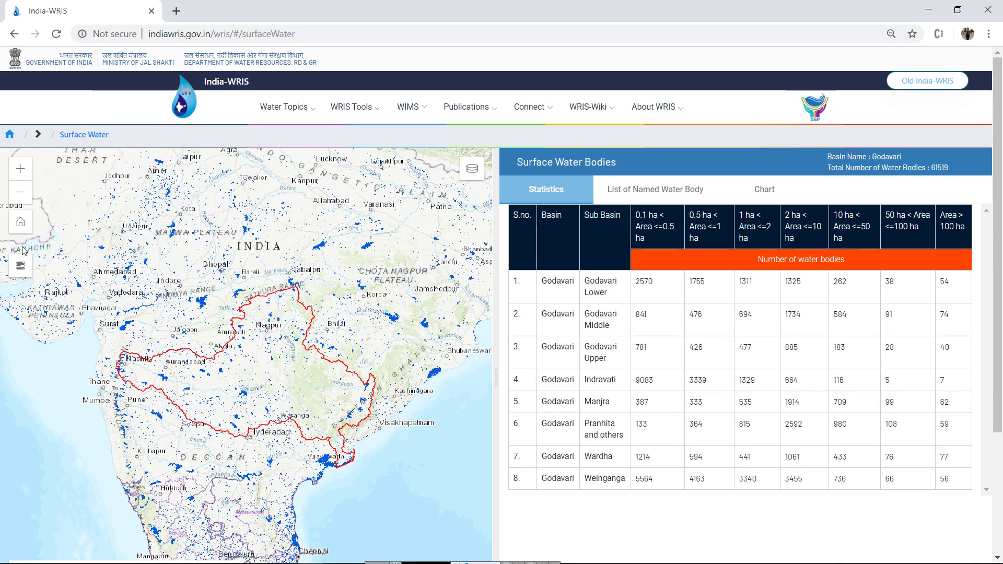
{"action": "left_click", "coordinate": [21, 264]}
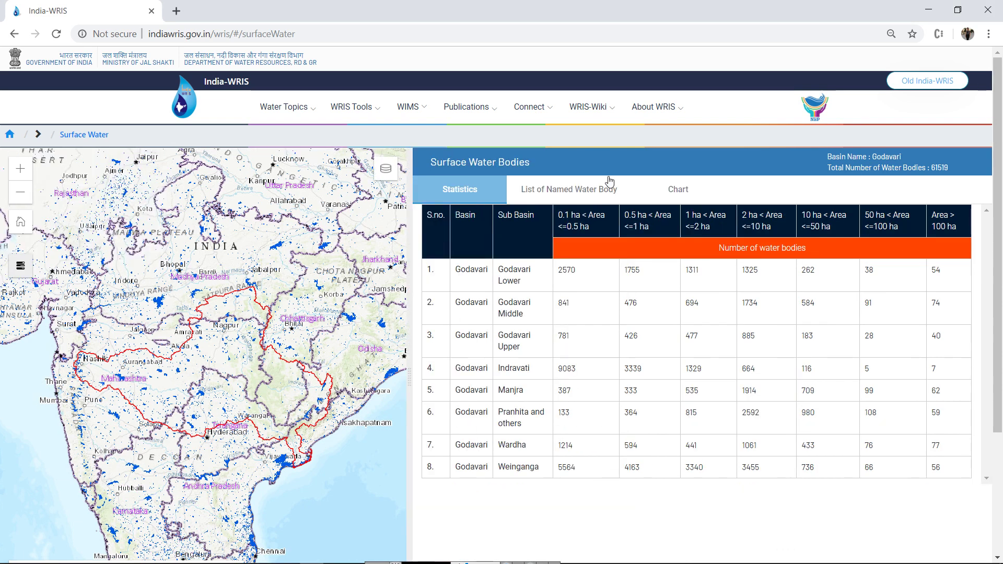
View Godavari's list of named water bodies and the Indravati sub-basin's bar in the chart.
{"action": "left_click", "coordinate": [585, 193]}
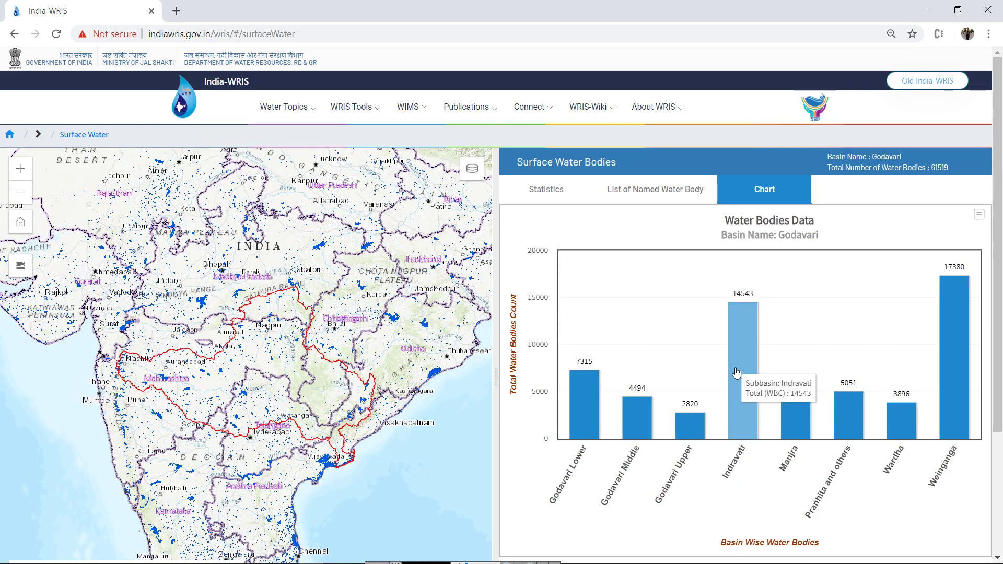
{"action": "left_click", "coordinate": [737, 372]}
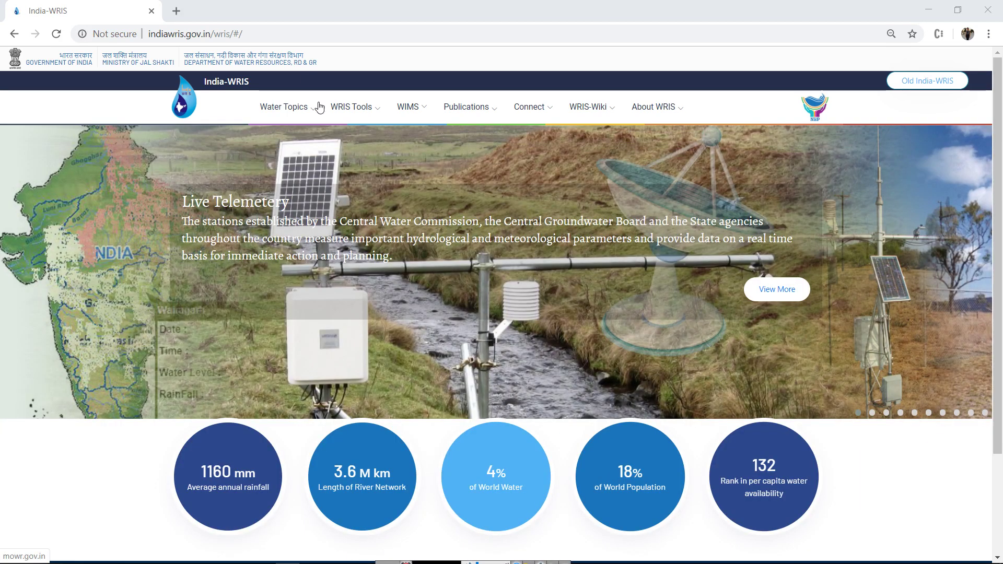
Open the Data Availability page and set the unit-wise selection to the Cauvery basin.
{"action": "mouse_move", "coordinate": [357, 110]}
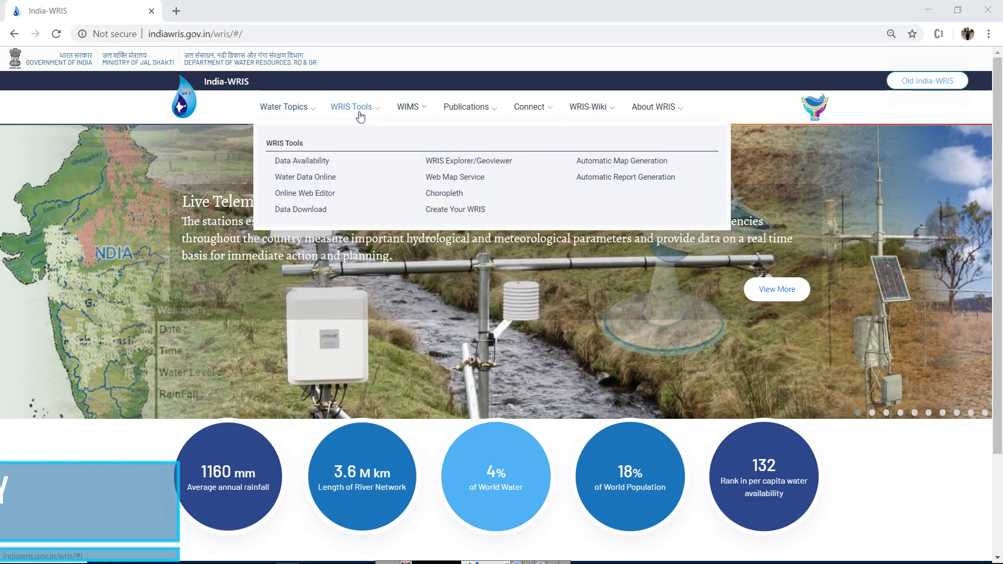
{"action": "left_click", "coordinate": [310, 165]}
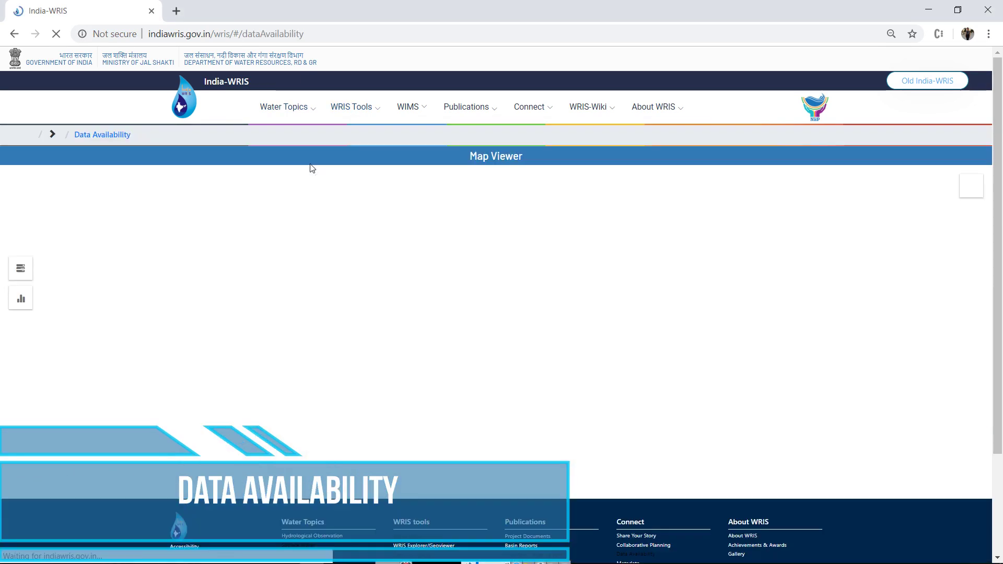
{"action": "left_click", "coordinate": [21, 270]}
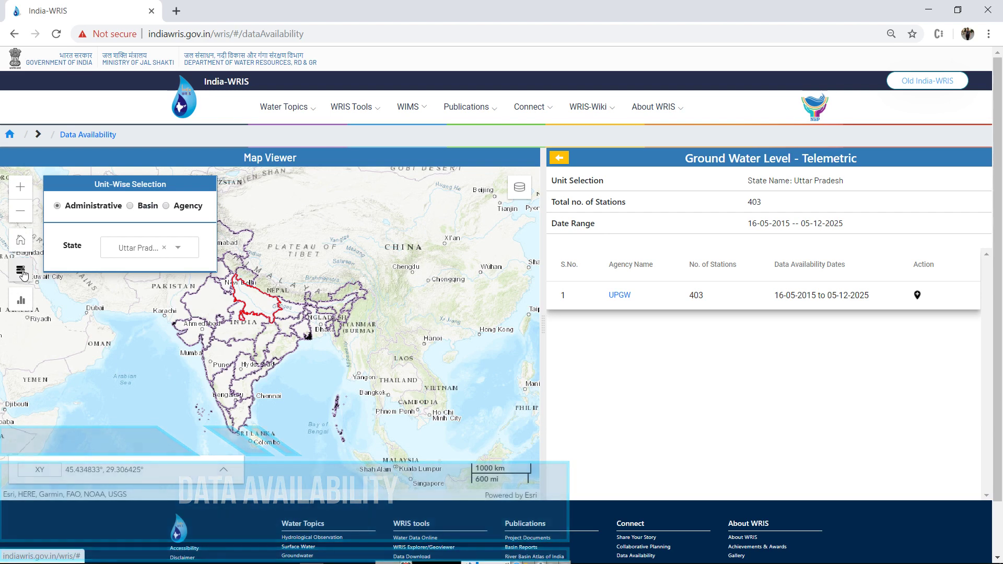
{"action": "left_click", "coordinate": [129, 206]}
{"action": "left_click", "coordinate": [160, 251]}
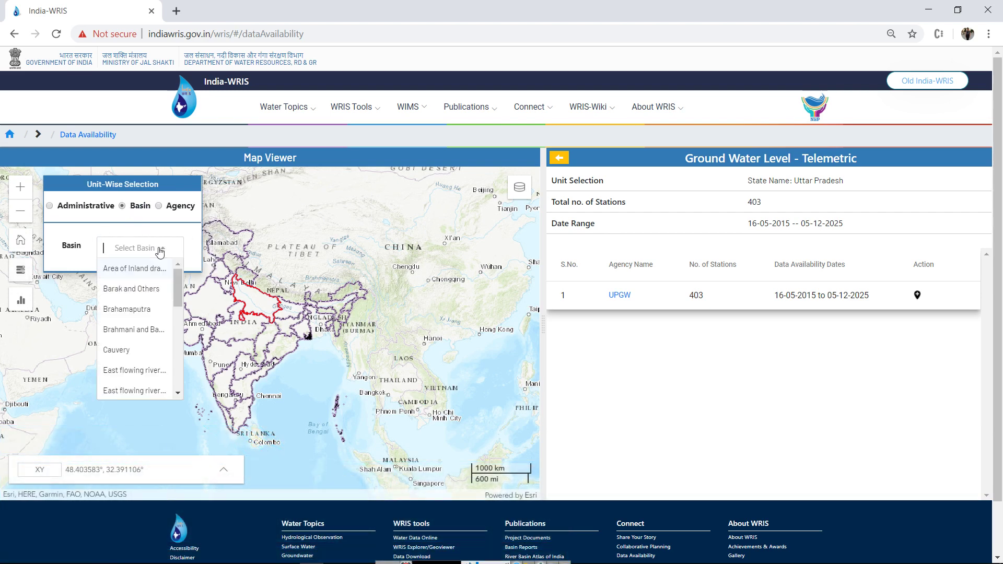
{"action": "left_click", "coordinate": [131, 350]}
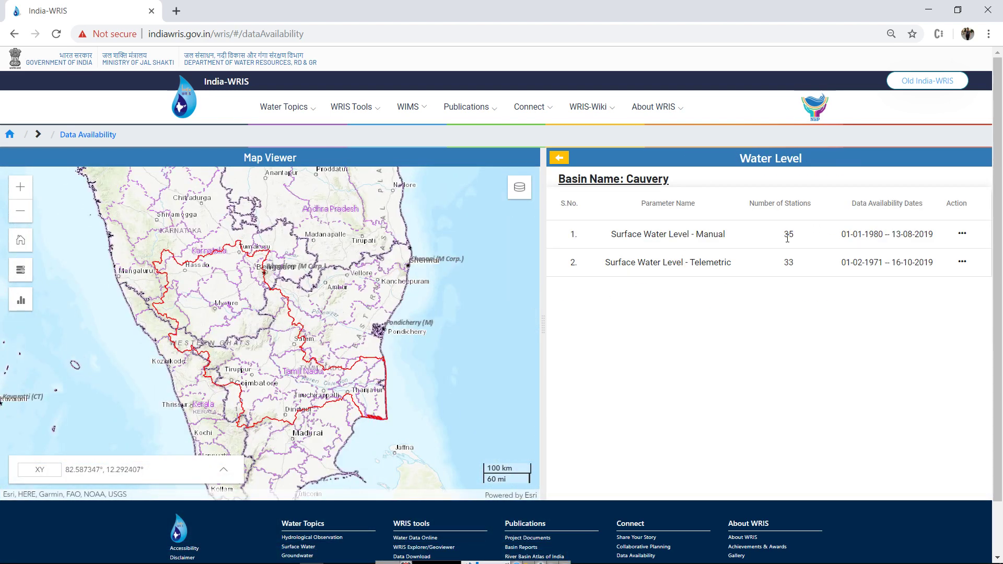
Plot Cauvery's telemetric surface water level stations on the map and open the CWC station-wise information.
{"action": "left_click", "coordinate": [963, 263]}
{"action": "left_click", "coordinate": [917, 296]}
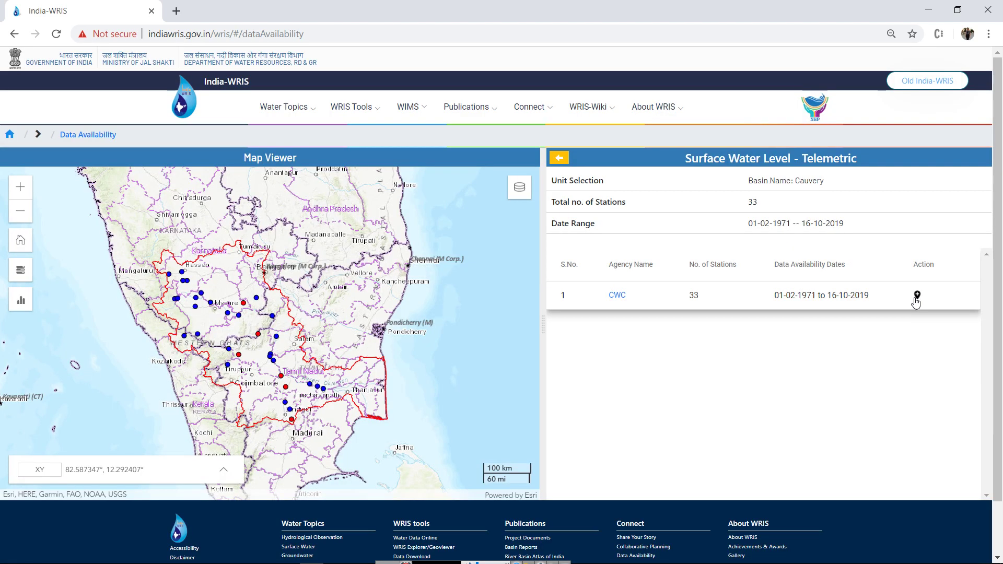
{"action": "left_click", "coordinate": [617, 295]}
Search the station list for Sri Rangam and zoom the map to that station.
{"action": "left_click", "coordinate": [879, 208]}
{"action": "type", "text": "Sri Rangam"}
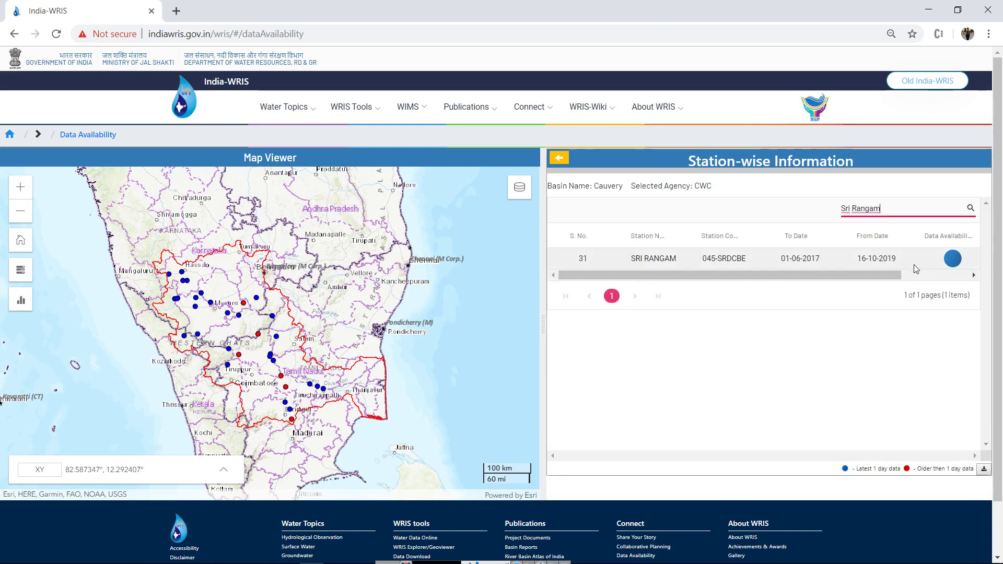
{"action": "left_click", "coordinate": [946, 262]}
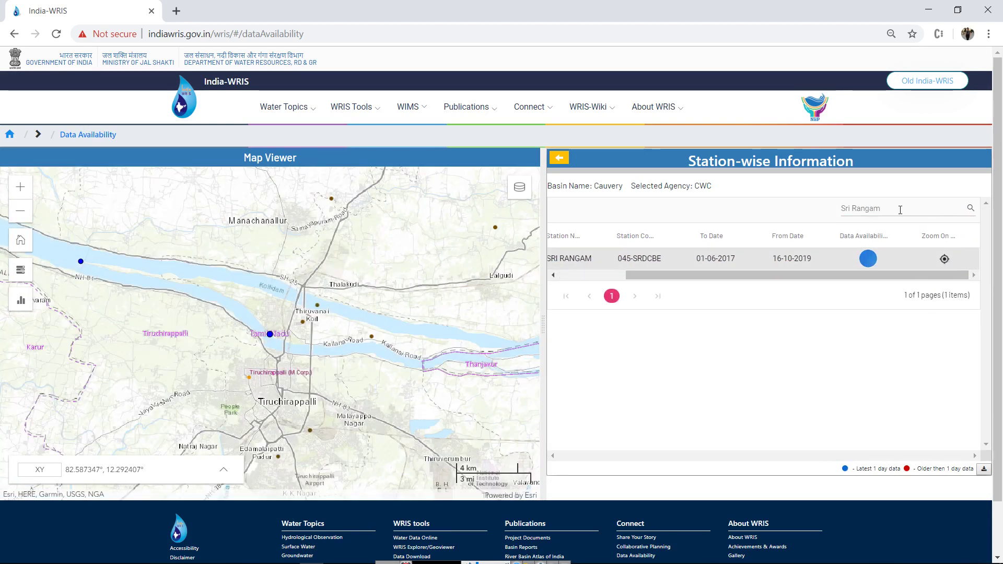
Clear the station search and download the CWC station list for the Cauvery basin.
{"action": "key", "text": "ctrl+a"}
{"action": "key", "text": "BackSpace"}
{"action": "left_click", "coordinate": [984, 469]}
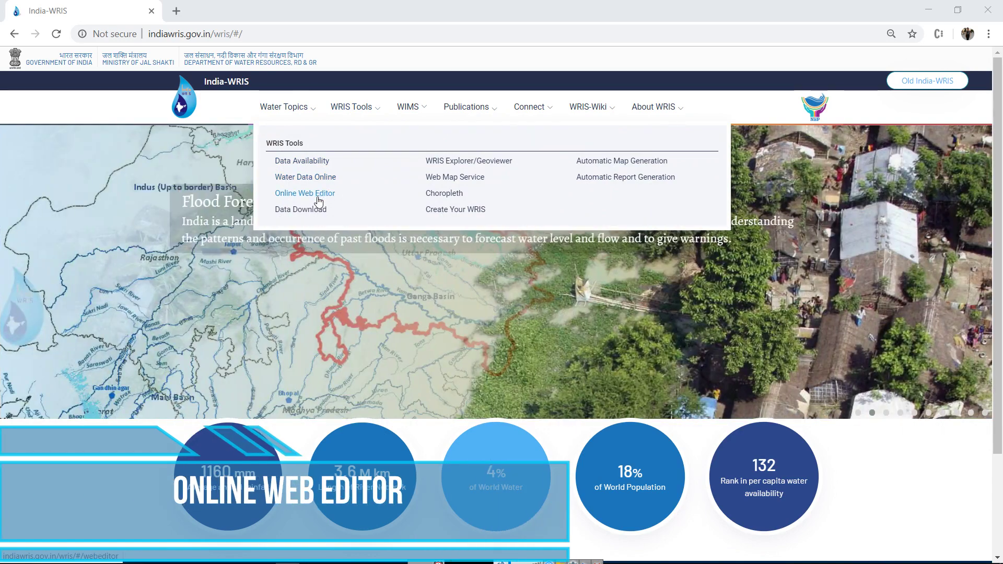
Open the Online Web Editor page and look through its help file, the Online Feature Editor user's manual.
{"action": "left_click", "coordinate": [318, 197]}
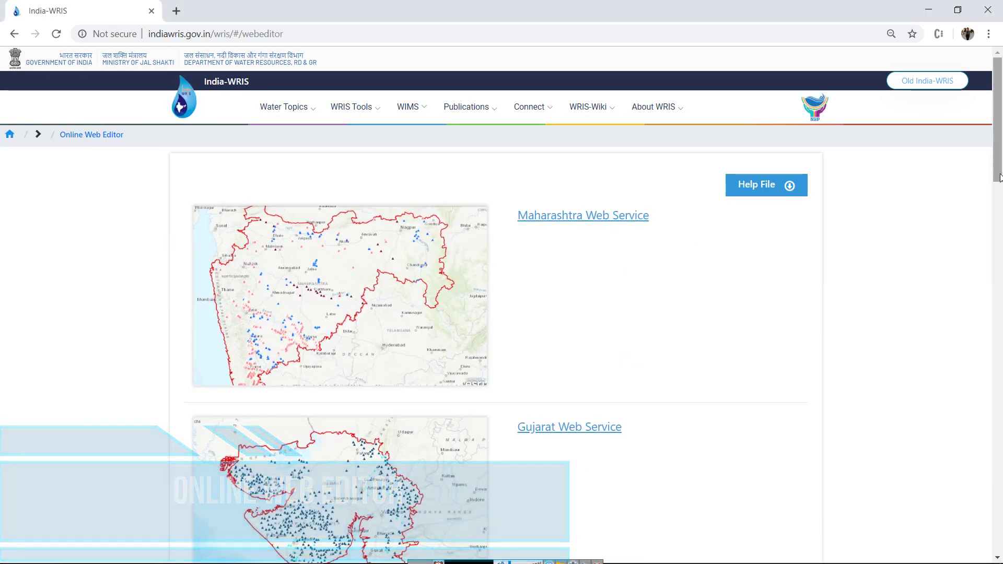
{"action": "left_click", "coordinate": [784, 188]}
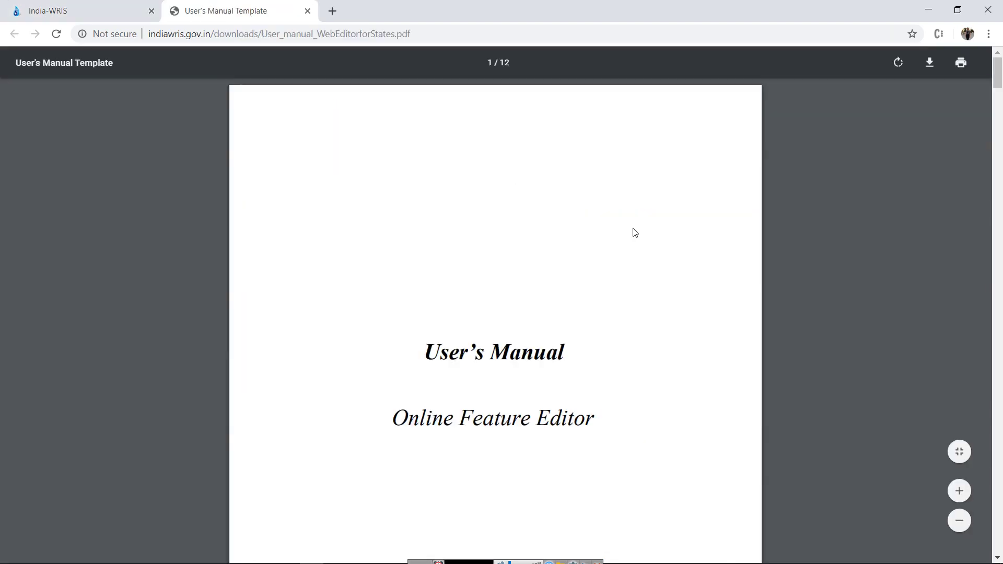
{"action": "left_click_drag", "start_coordinate": [999, 86], "coordinate": [999, 119]}
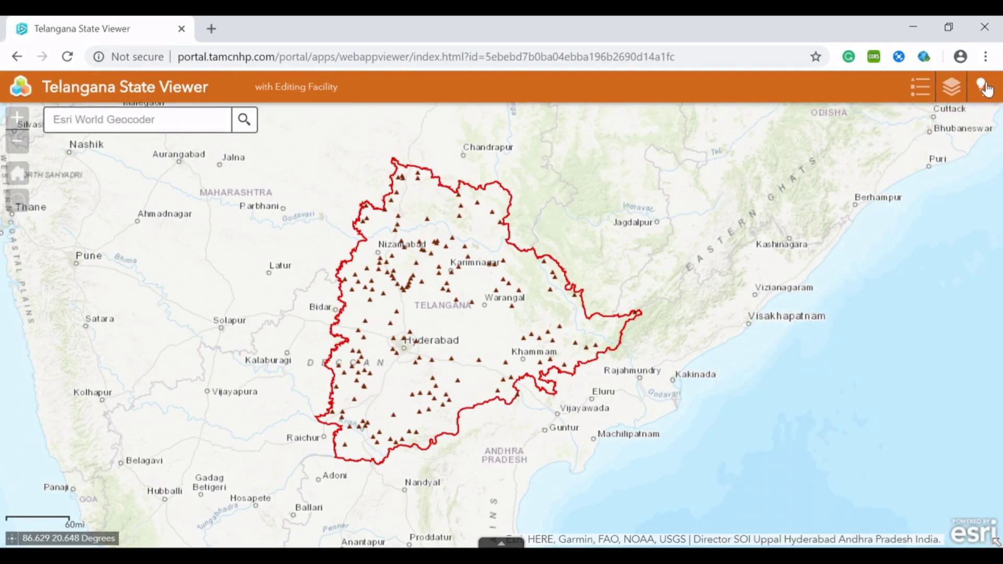
In the Telangana State Viewer's Smart Editor, place a Telangana Dam point on the river between Karimnagar and the Garepally dam's south-east side.
{"action": "left_click", "coordinate": [986, 87]}
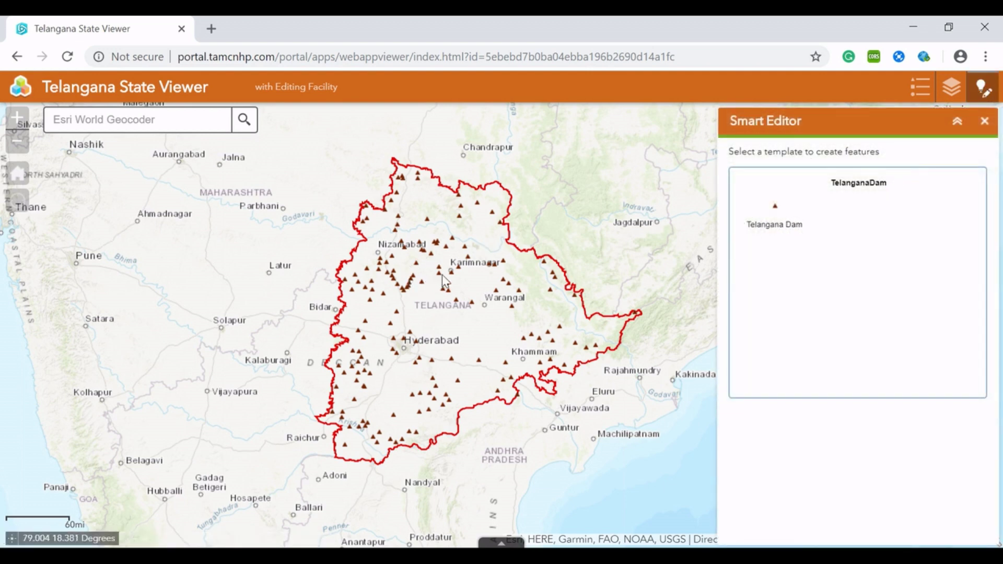
{"action": "scroll", "coordinate": [442, 275], "scroll_direction": "up", "scroll_amount": 1}
{"action": "scroll", "coordinate": [453, 250], "scroll_direction": "up", "scroll_amount": 2}
{"action": "scroll", "coordinate": [497, 239], "scroll_direction": "up", "scroll_amount": 4}
{"action": "left_click_drag", "start_coordinate": [530, 246], "coordinate": [442, 289]}
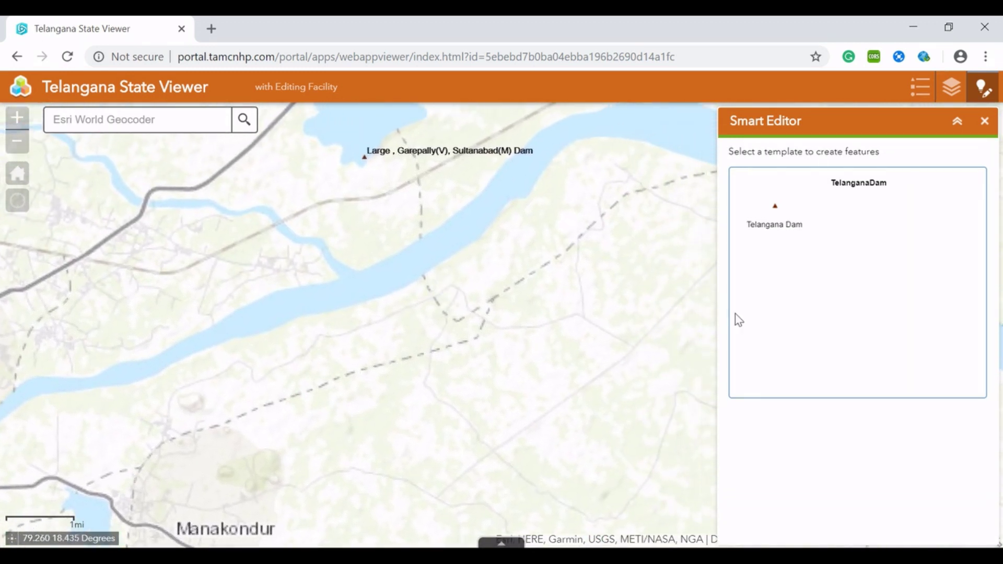
{"action": "left_click", "coordinate": [777, 220]}
{"action": "scroll", "coordinate": [419, 263], "scroll_direction": "down", "scroll_amount": 1}
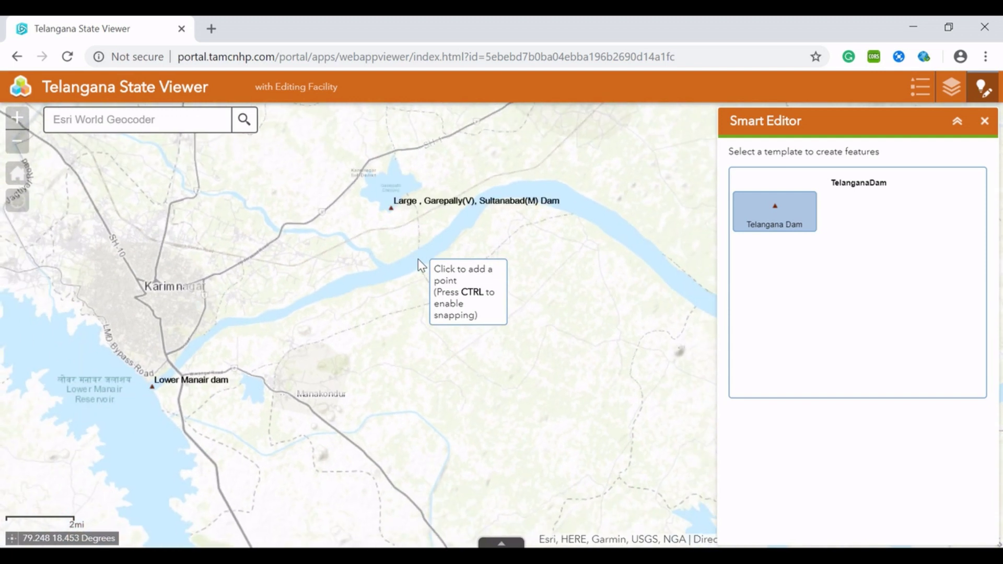
{"action": "left_click", "coordinate": [426, 252]}
Fill in the new dam's attributes with name Manakondur Dam, Strucode D9999, NRLD NO NRLD9999 and state Telangana, and save them.
{"action": "left_click", "coordinate": [763, 202]}
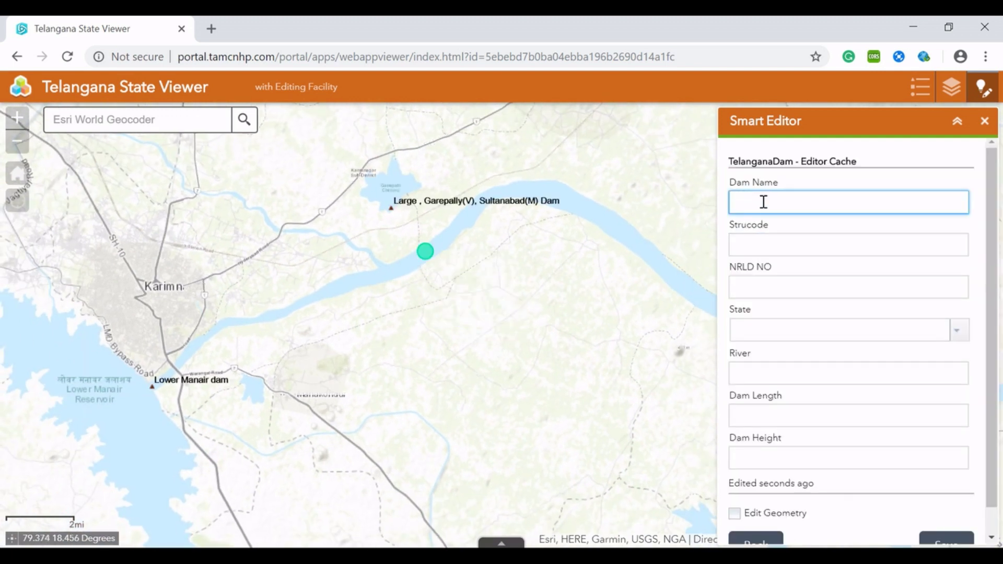
{"action": "type", "text": "Manakondur Dam"}
{"action": "key", "text": "Tab"}
{"action": "type", "text": "D9999"}
{"action": "left_click", "coordinate": [783, 289]}
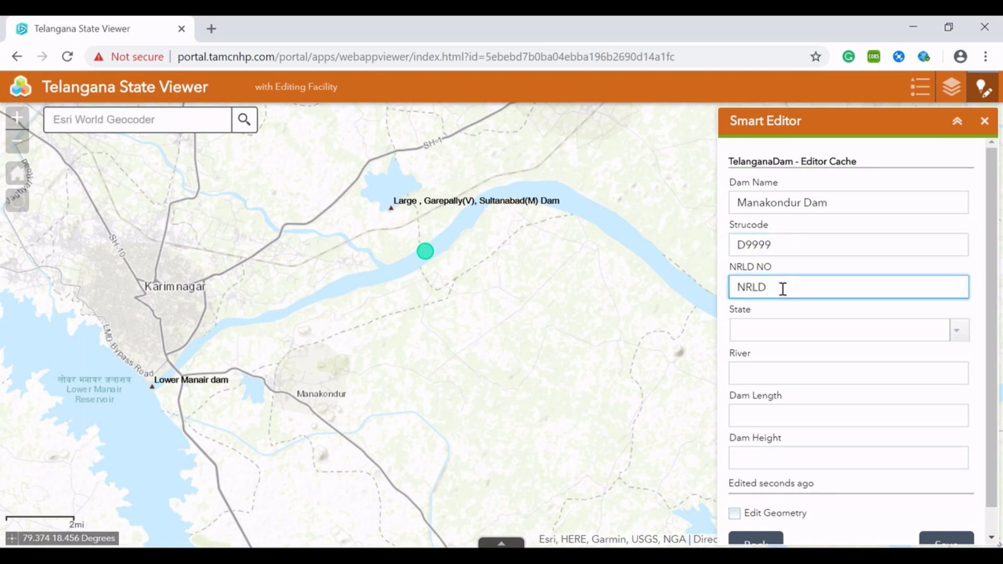
{"action": "type", "text": "NRLD"}
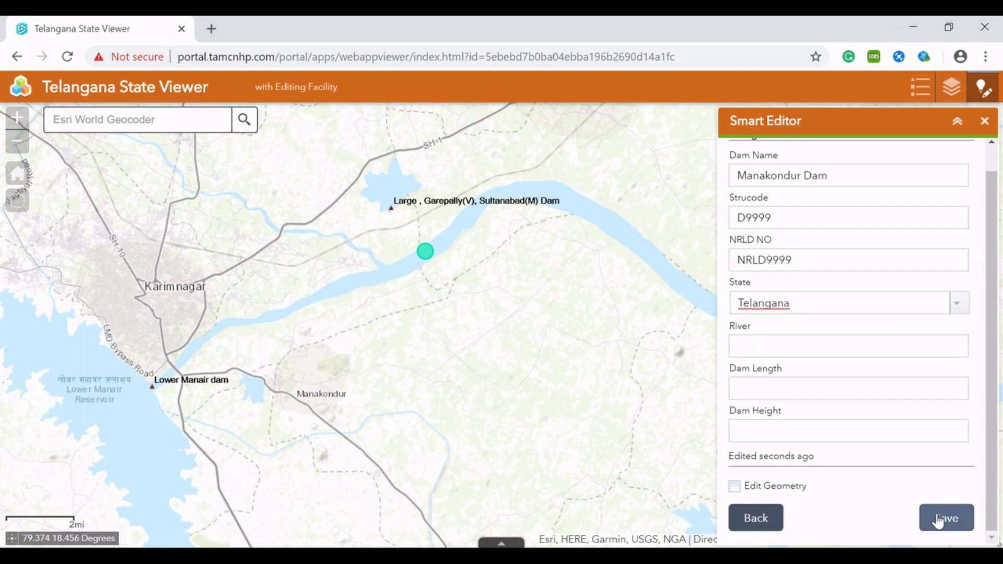
{"action": "left_click", "coordinate": [936, 520]}
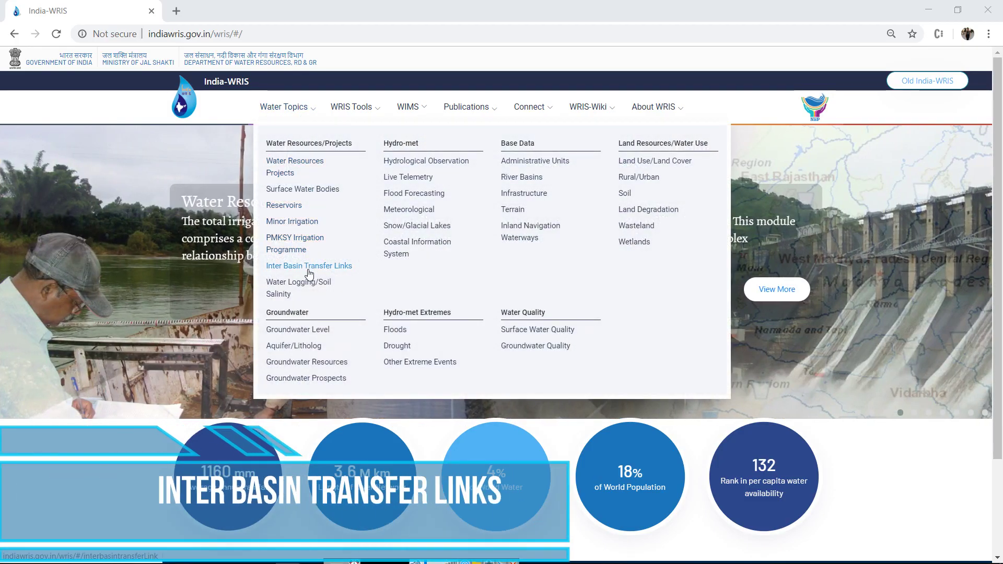
Open India-WRIS's Inter Basin Transfer Links page and expand the Himalayan Component map information.
{"action": "left_click", "coordinate": [309, 269]}
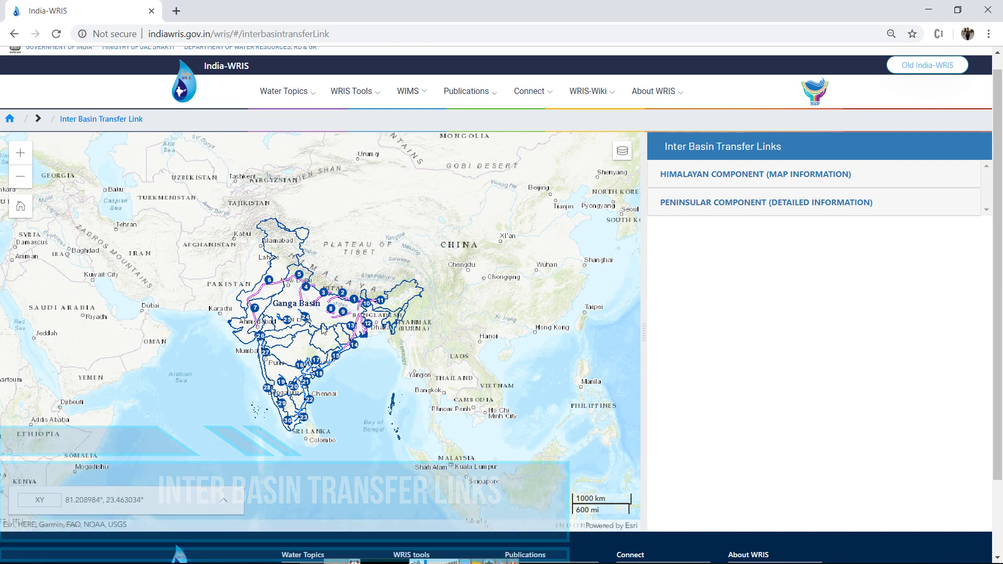
{"action": "left_click", "coordinate": [682, 180]}
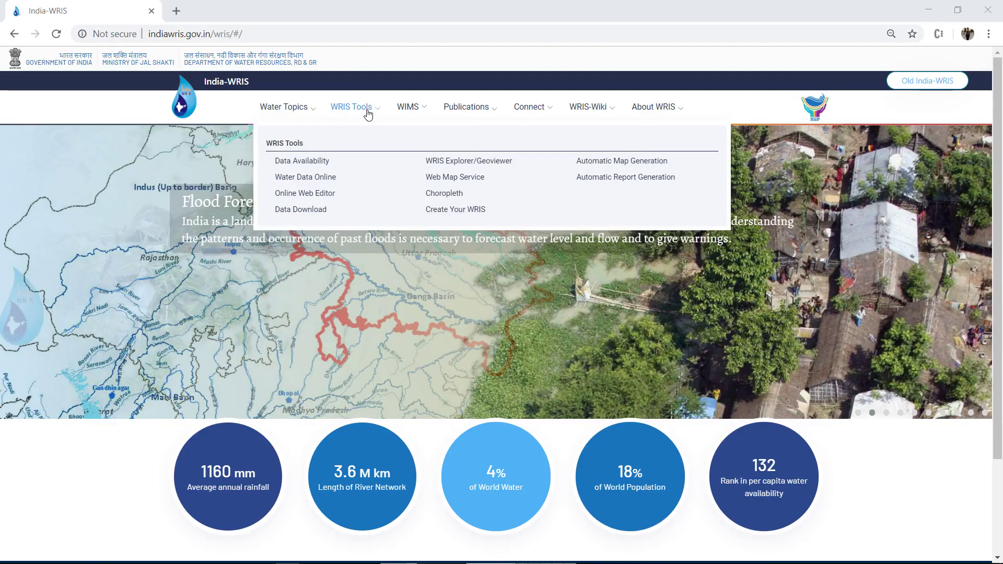
Open the Water Data Online page and start its surface water Rainfall application.
{"action": "left_click", "coordinate": [306, 177]}
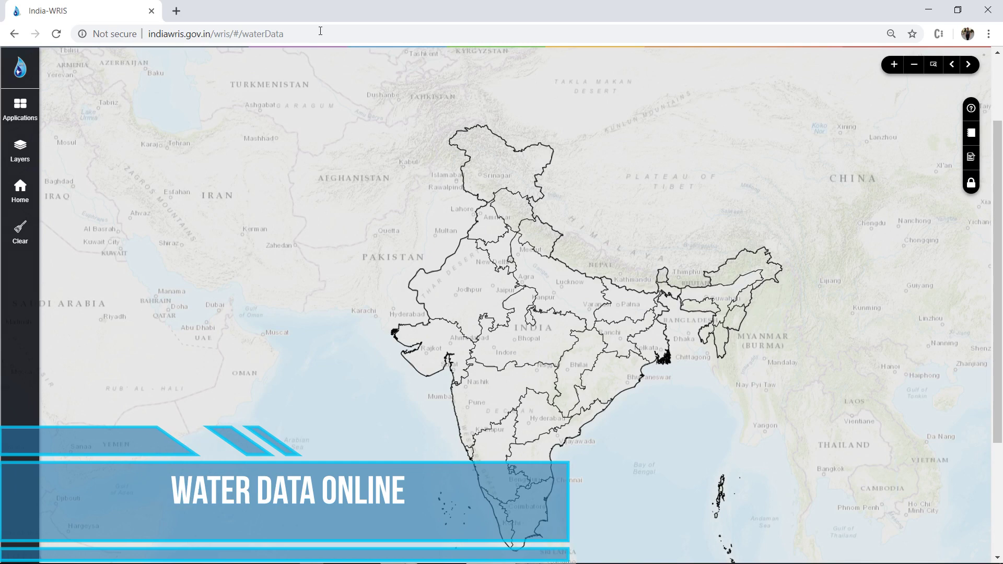
{"action": "left_click", "coordinate": [20, 109]}
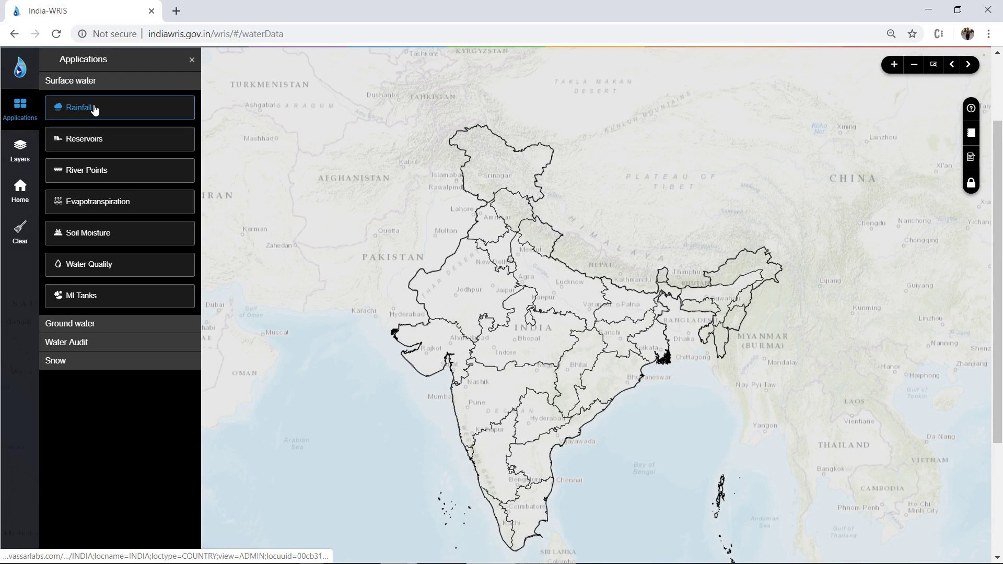
{"action": "left_click", "coordinate": [94, 109]}
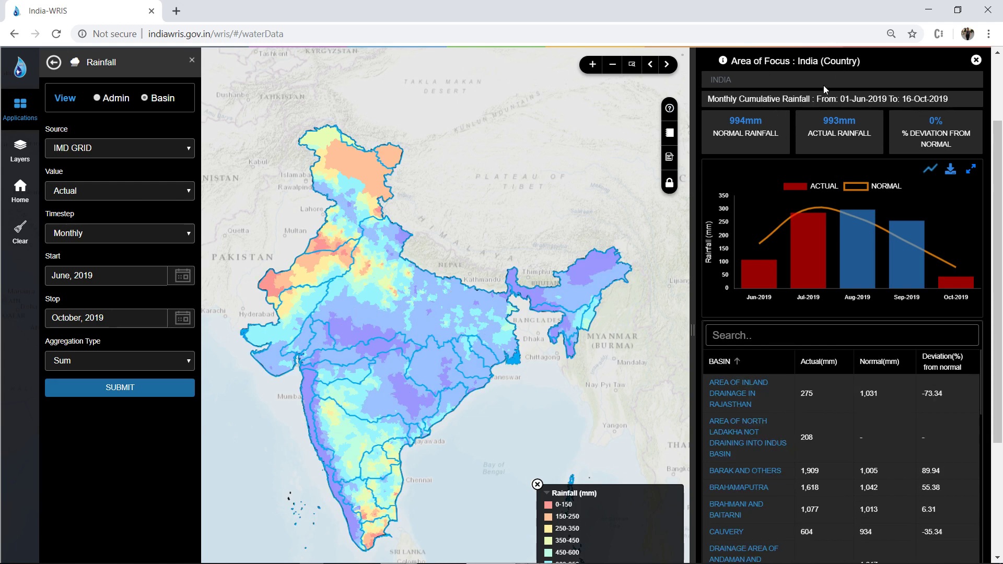
Find the Krishna basin in the rainfall table and show its rainfall chart and sub-basin figures.
{"action": "scroll", "coordinate": [748, 445], "scroll_direction": "down", "scroll_amount": 4}
{"action": "scroll", "coordinate": [748, 444], "scroll_direction": "down", "scroll_amount": 2}
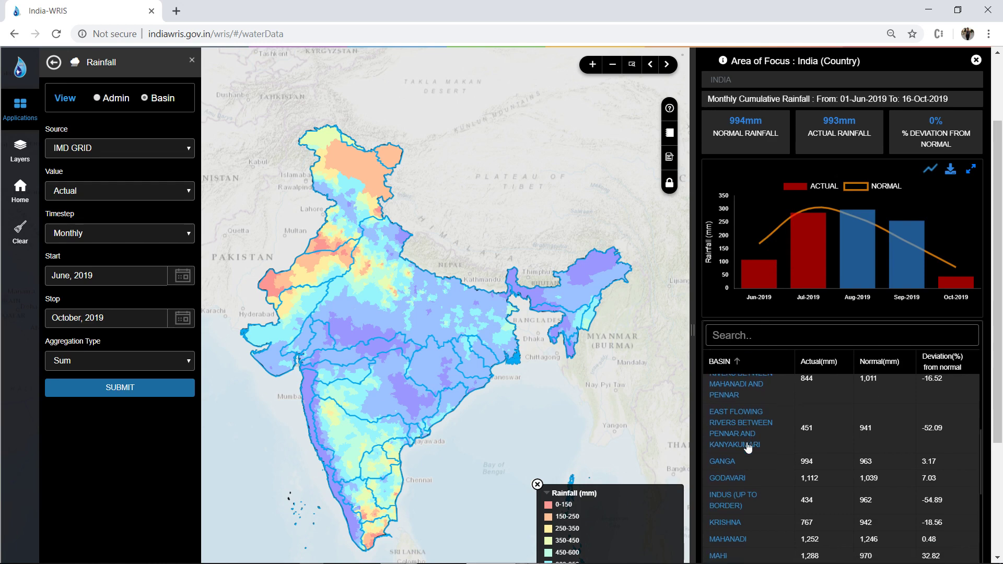
{"action": "left_click", "coordinate": [719, 524]}
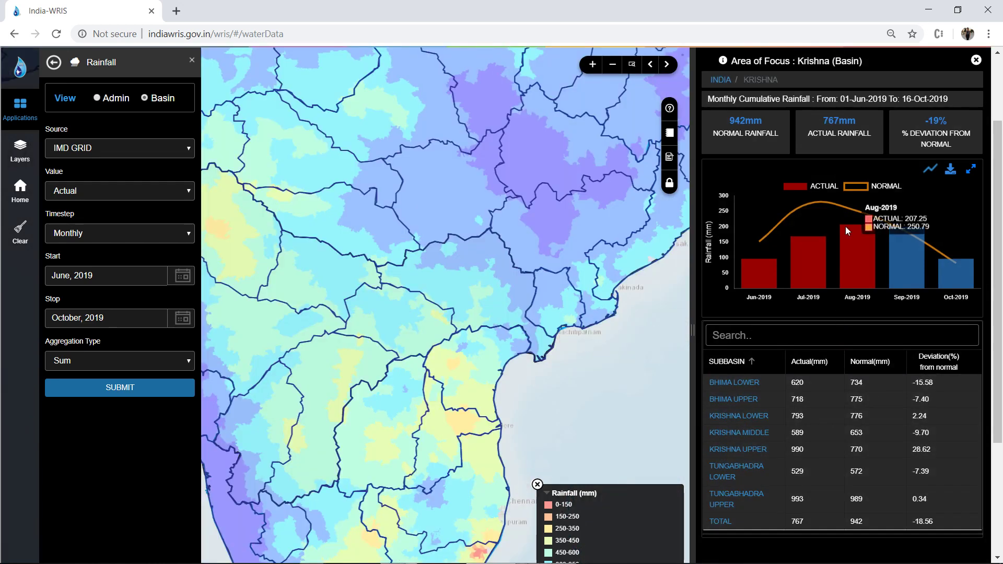
Switch from Rainfall to the Reservoirs application and set its timestep to Daily.
{"action": "left_click", "coordinate": [56, 61]}
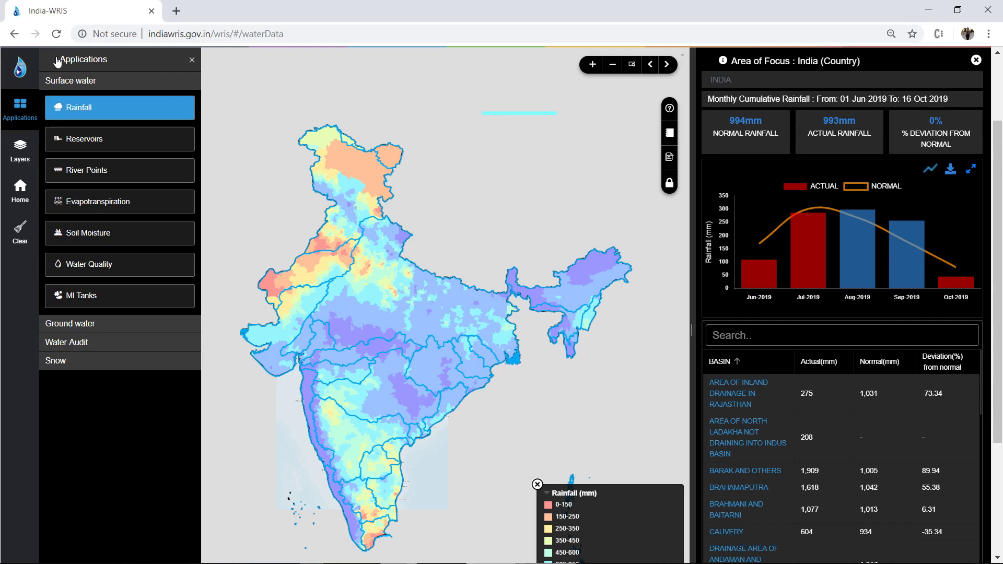
{"action": "left_click", "coordinate": [86, 139]}
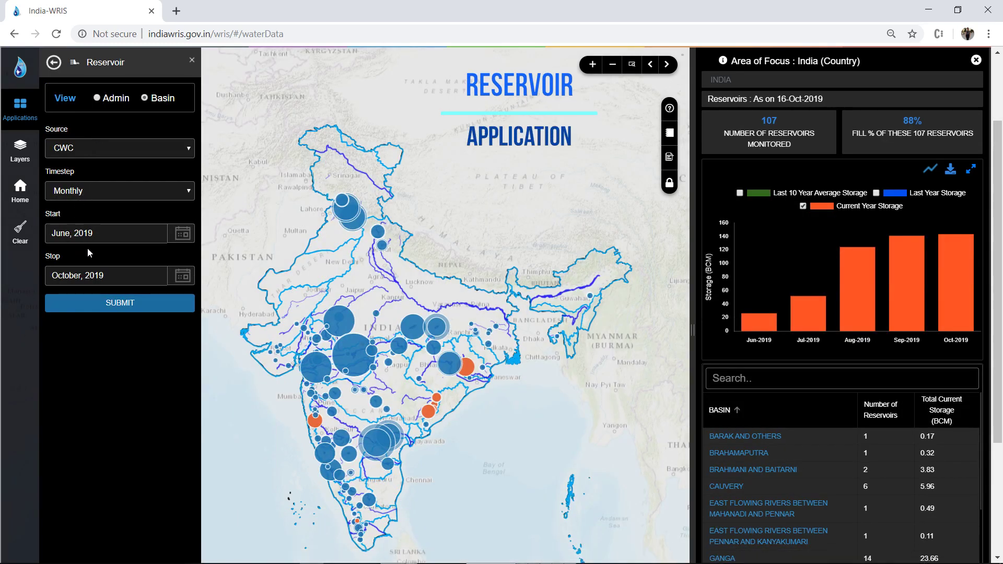
{"action": "left_click", "coordinate": [146, 190]}
{"action": "left_click", "coordinate": [120, 215]}
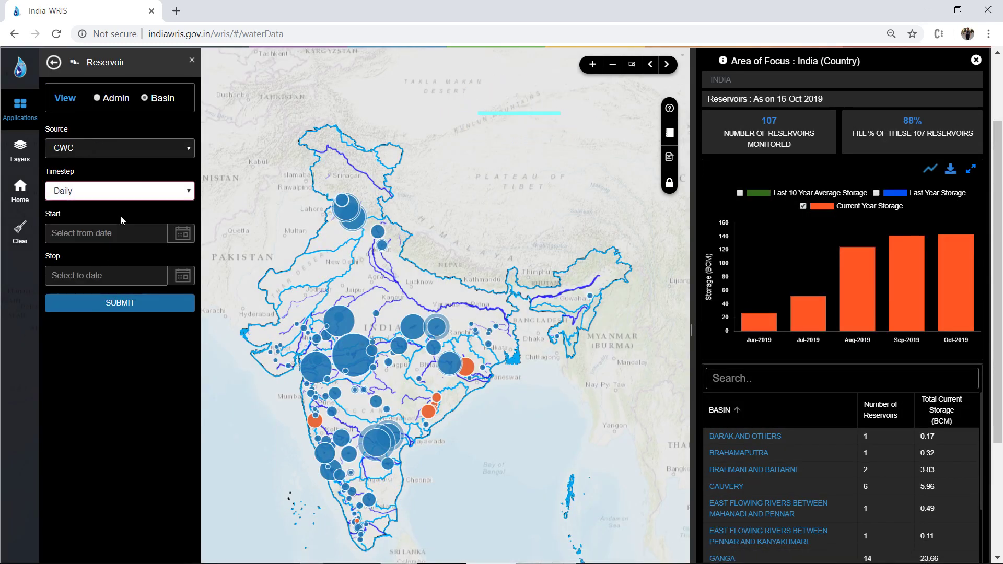
Plot daily reservoir storage from 01-June-2019 to 15-October-2019 and add Last Year Storage to the enlarged trend chart.
{"action": "left_click", "coordinate": [179, 240]}
{"action": "left_click", "coordinate": [104, 268]}
{"action": "left_click", "coordinate": [155, 331]}
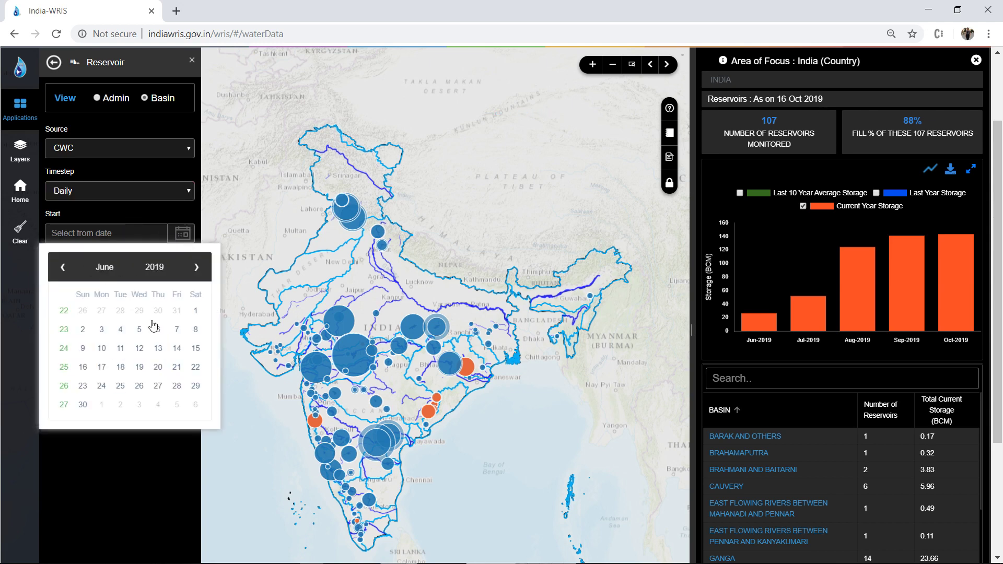
{"action": "left_click", "coordinate": [196, 311]}
{"action": "left_click", "coordinate": [188, 276]}
{"action": "left_click", "coordinate": [120, 390]}
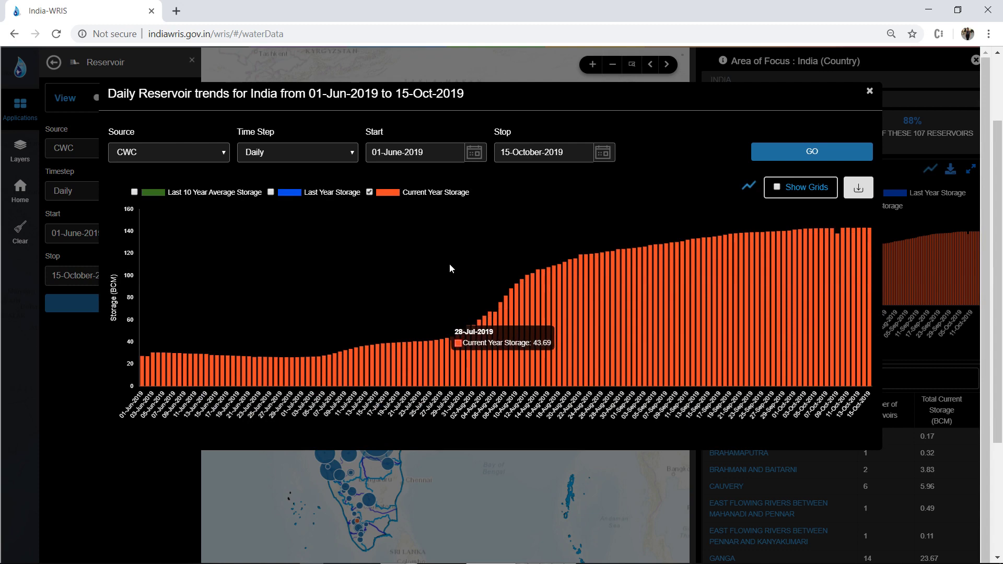
{"action": "left_click", "coordinate": [271, 193]}
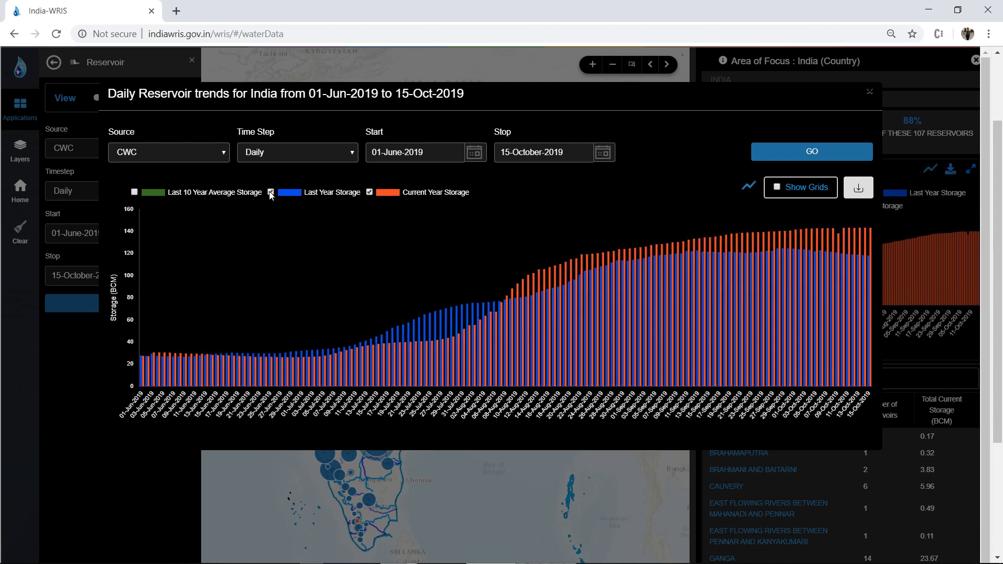
Drill down through the Cauvery basin and Cauvery Middle sub-basin to the Mettur reservoir's chart and details.
{"action": "left_click", "coordinate": [736, 487]}
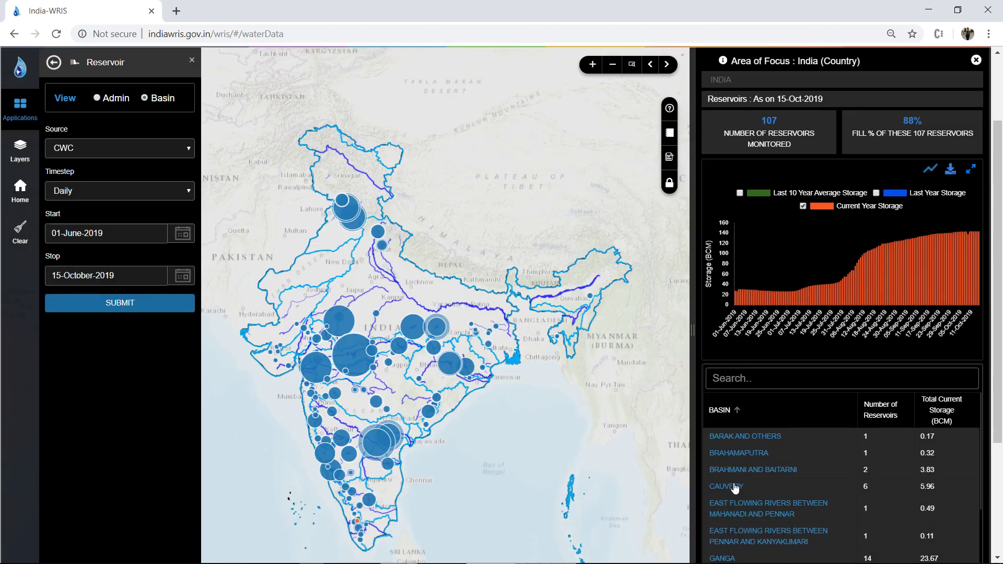
{"action": "left_click", "coordinate": [734, 488]}
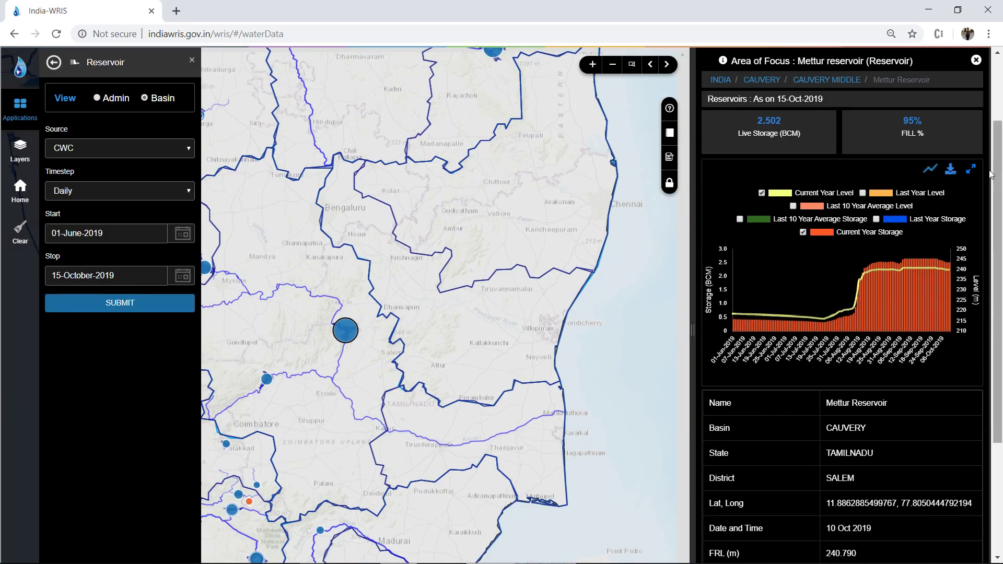
{"action": "scroll", "coordinate": [836, 172], "scroll_direction": "up", "scroll_amount": 2}
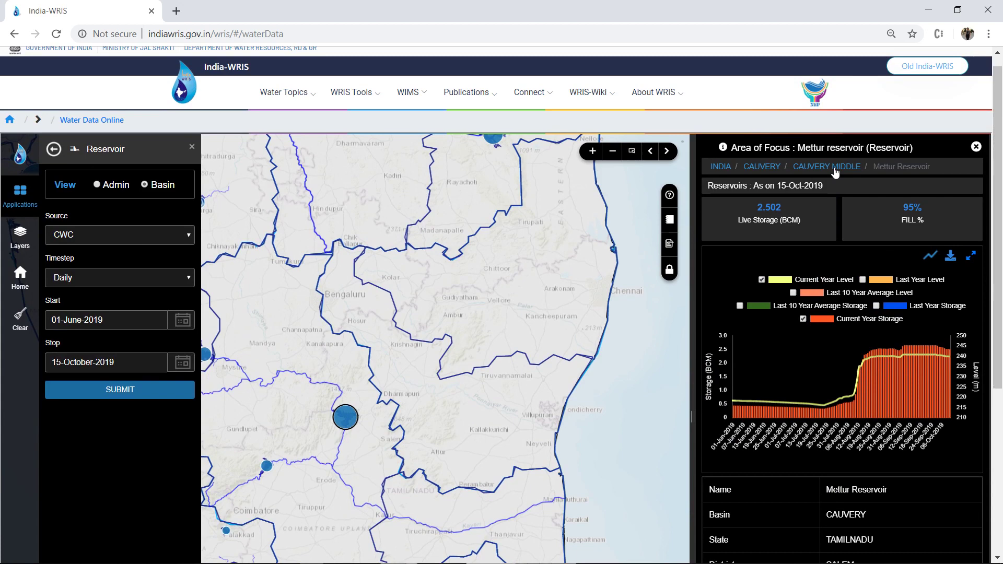
Return the reservoir view to the whole of India and open the River Points application.
{"action": "left_click", "coordinate": [721, 168]}
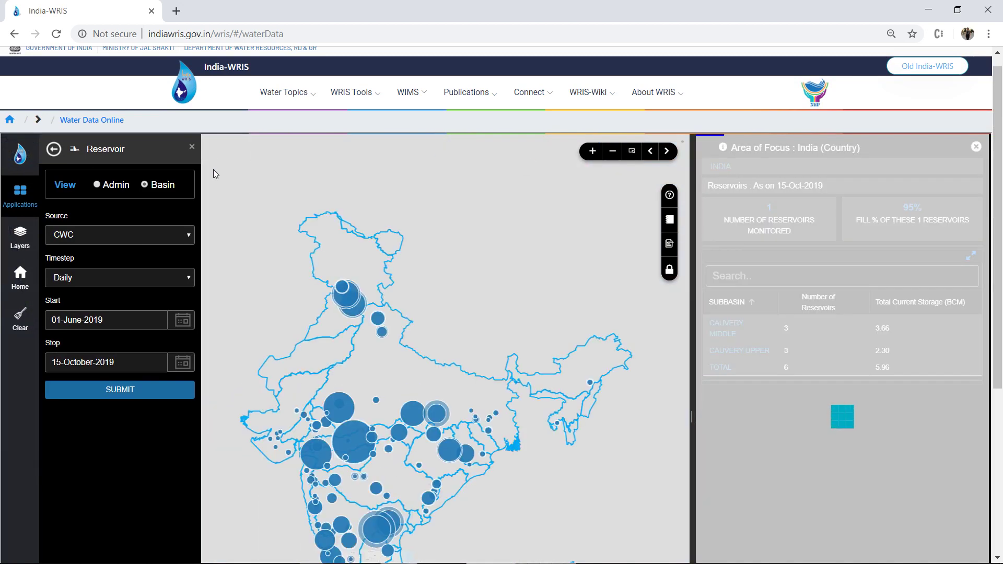
{"action": "scroll", "coordinate": [157, 174], "scroll_direction": "down", "scroll_amount": 2}
{"action": "left_click", "coordinate": [87, 175]}
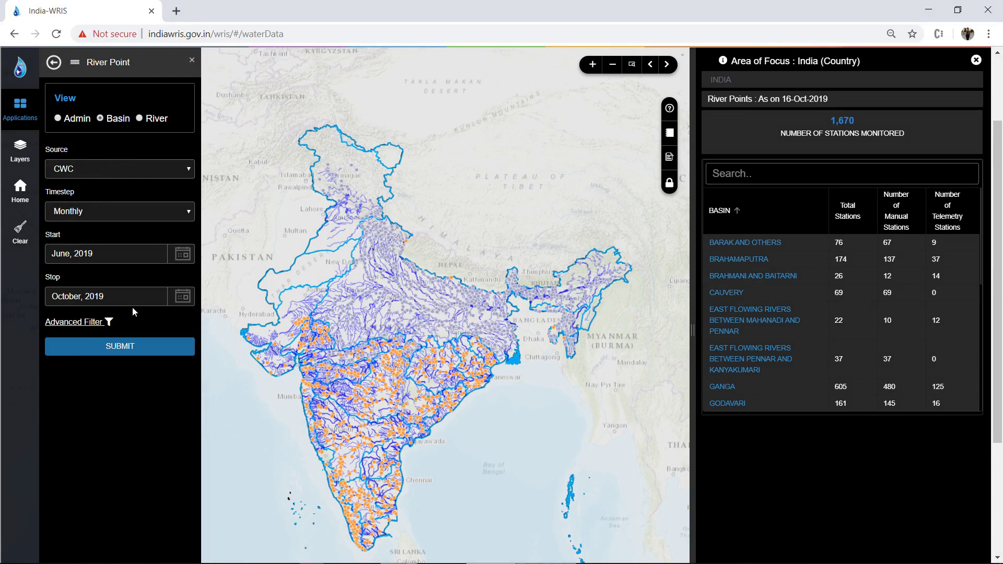
Filter the river points to Krishna River with the advanced filter, keeping All stations, and submit.
{"action": "left_click", "coordinate": [82, 321]}
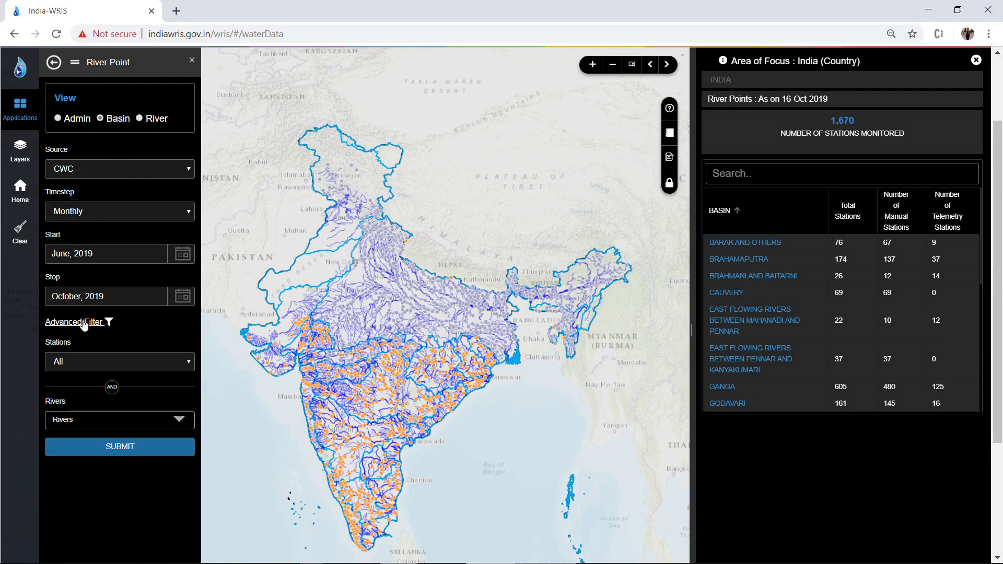
{"action": "left_click", "coordinate": [83, 361]}
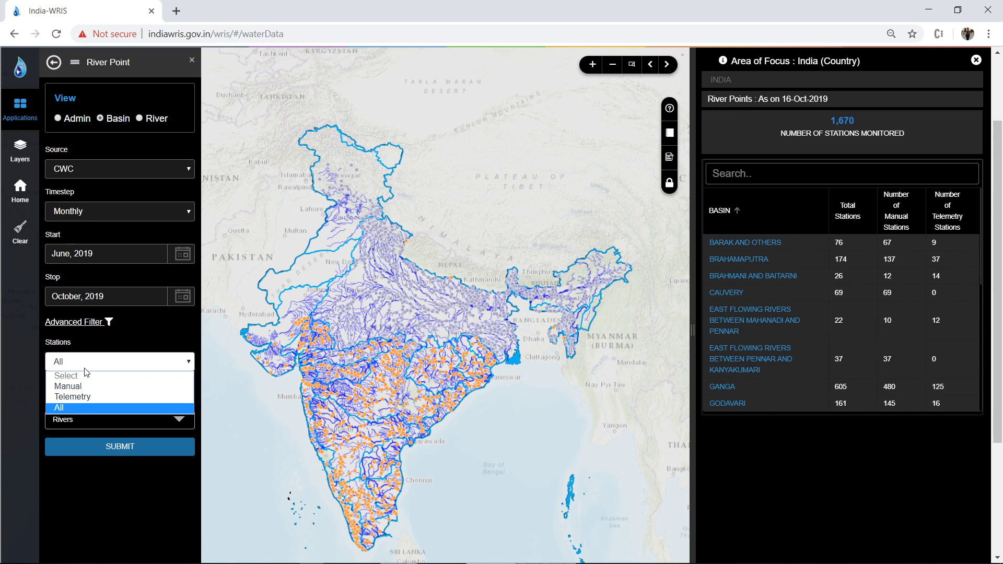
{"action": "left_click", "coordinate": [191, 365]}
{"action": "left_click", "coordinate": [107, 429]}
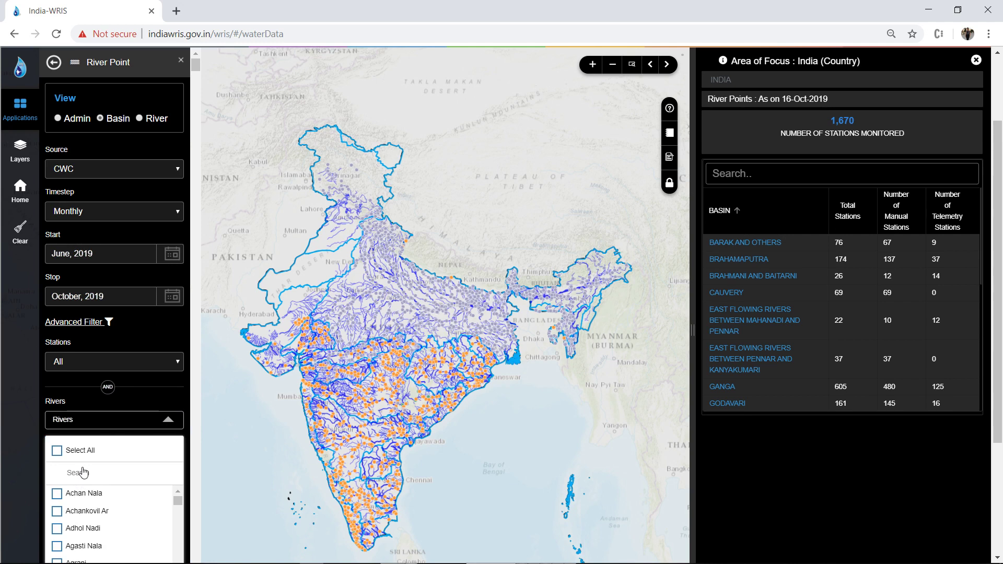
{"action": "type", "text": "Krishna"}
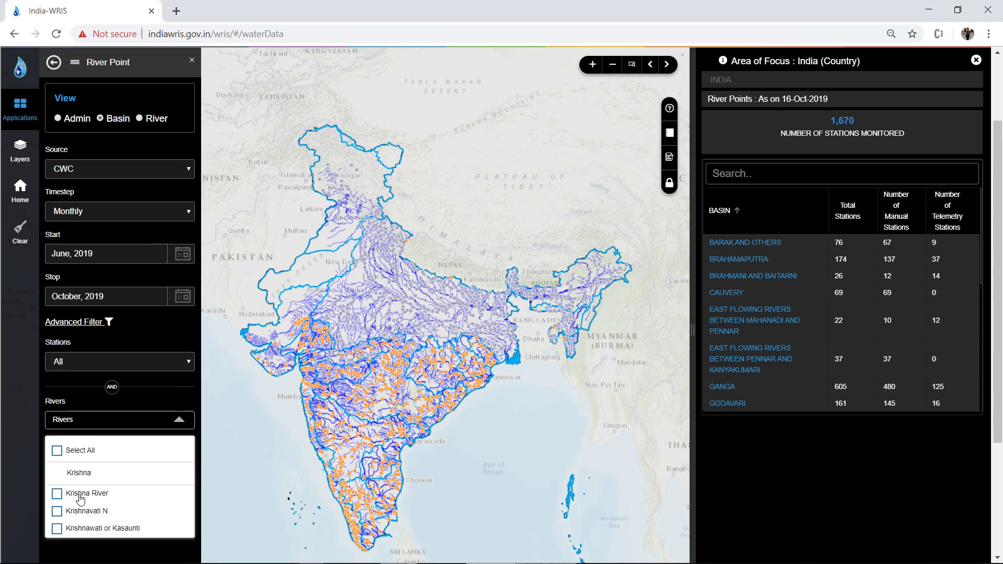
{"action": "left_click", "coordinate": [80, 496]}
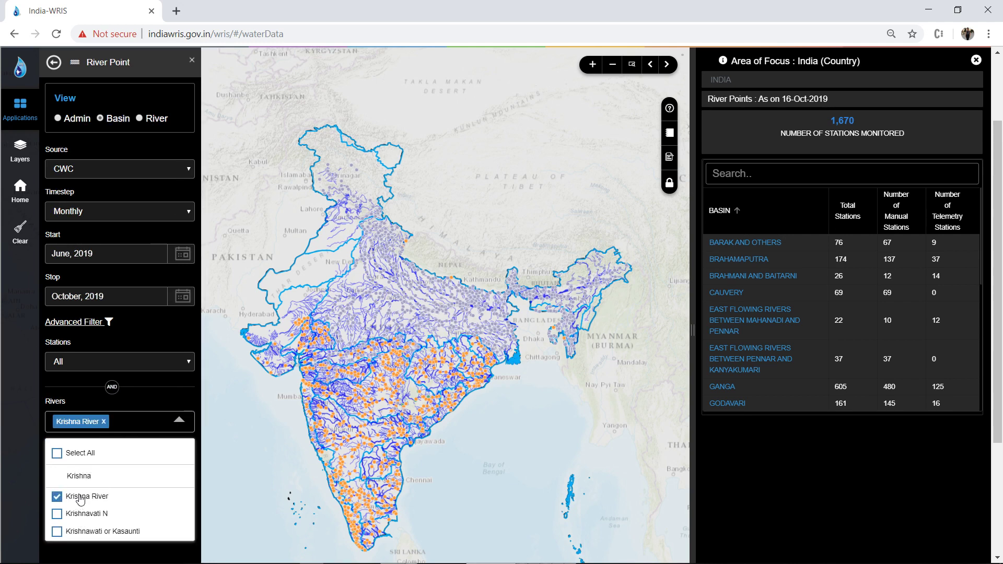
{"action": "left_click", "coordinate": [179, 420]}
{"action": "left_click", "coordinate": [130, 450]}
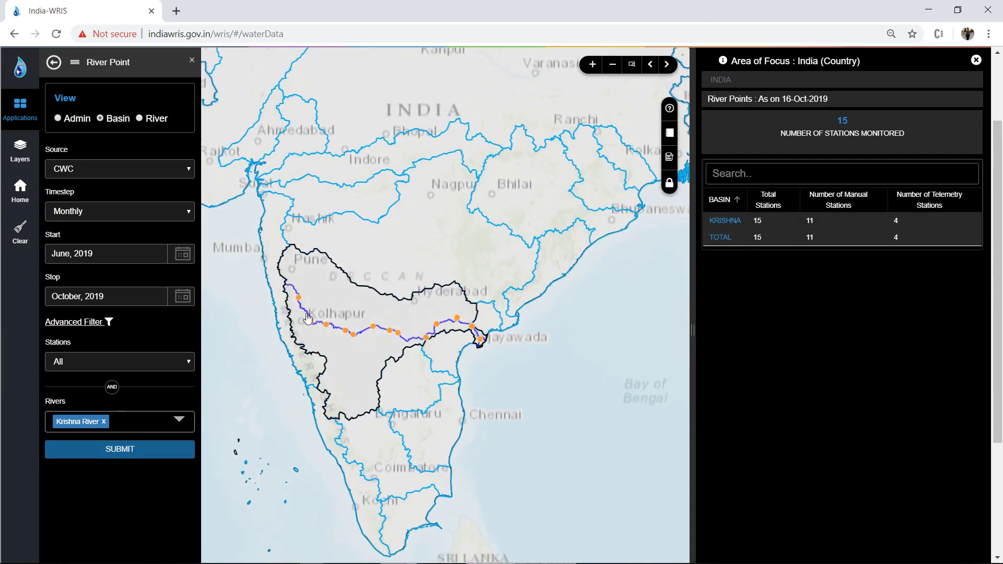
Switch to the Evapotranspiration application and submit its monthly query for Actual values from the NRSC VIC MODEL.
{"action": "left_click", "coordinate": [54, 63]}
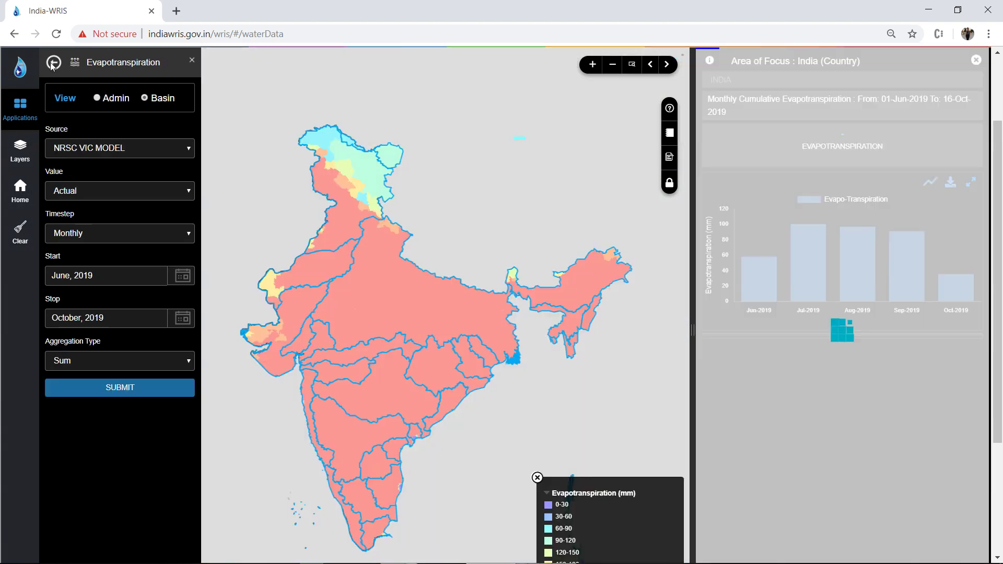
{"action": "left_click", "coordinate": [54, 63]}
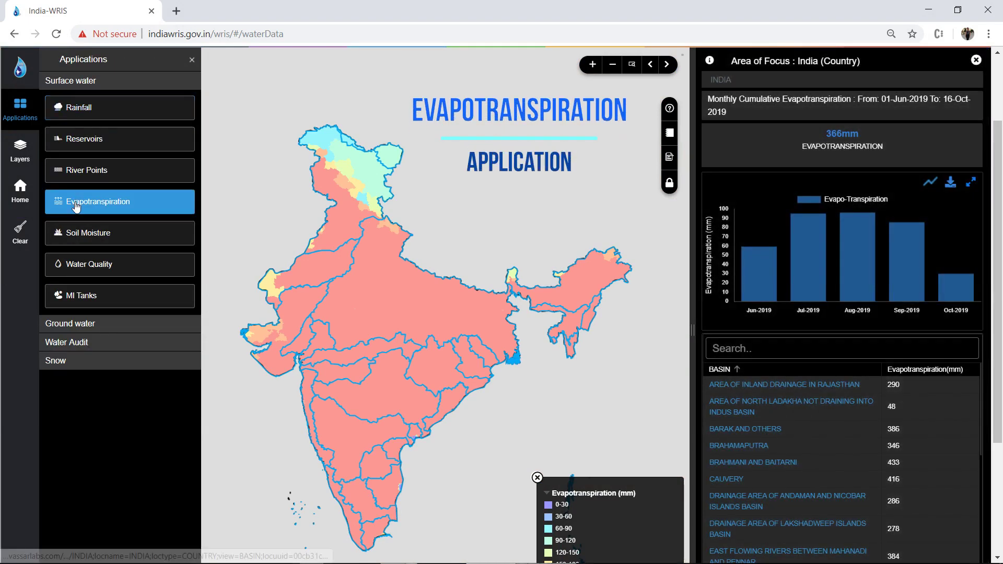
{"action": "left_click", "coordinate": [75, 207]}
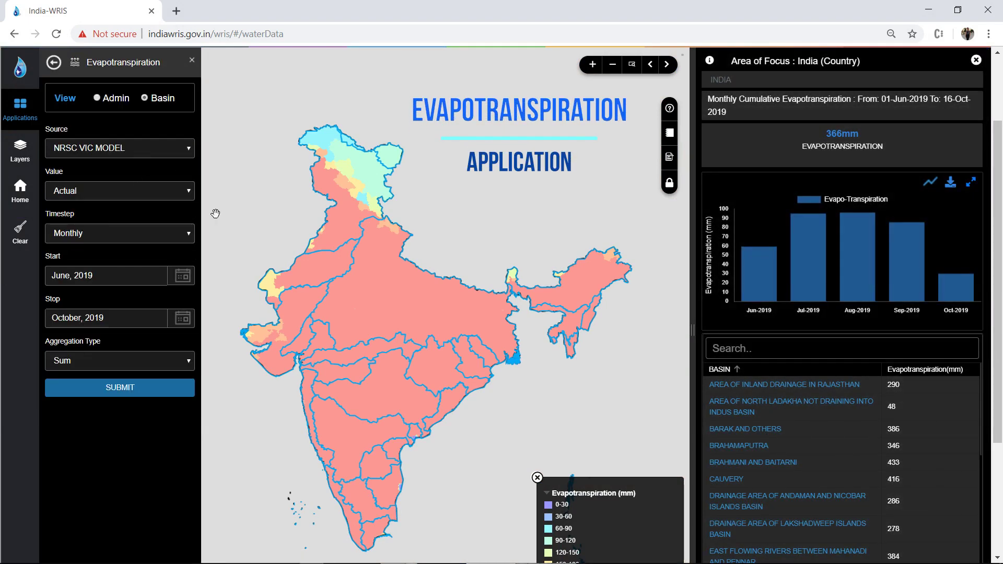
{"action": "left_click", "coordinate": [146, 388]}
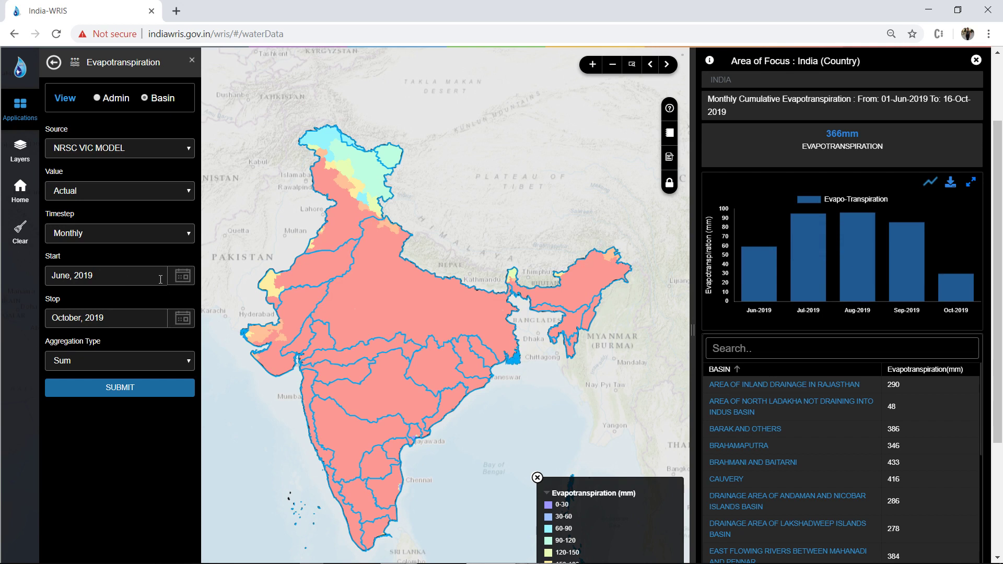
{"action": "left_click", "coordinate": [178, 285]}
{"action": "left_click", "coordinate": [63, 309]}
{"action": "left_click", "coordinate": [178, 377]}
{"action": "left_click", "coordinate": [143, 388]}
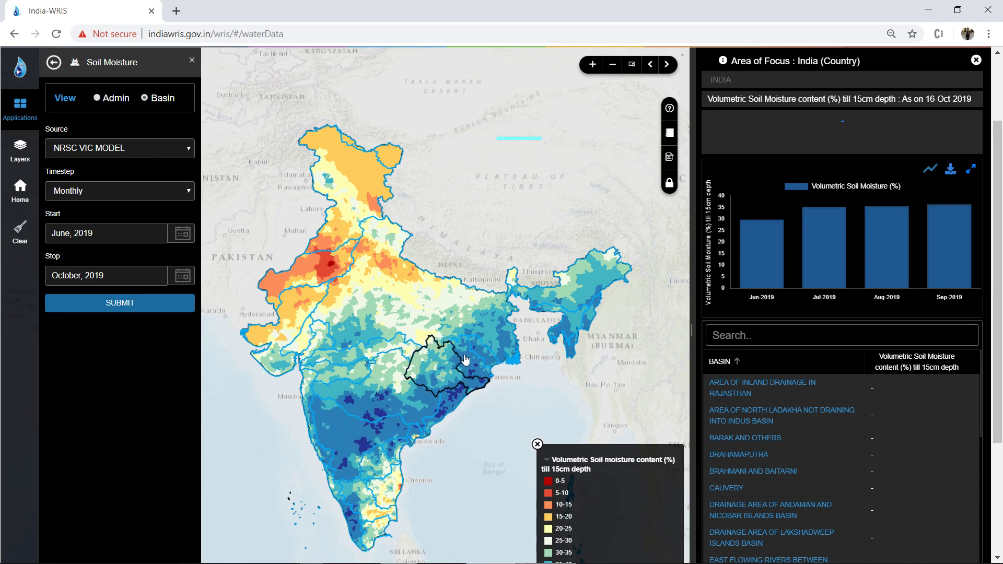
Show the soil moisture charts of the Mahanadi and Ganga basins on the map and look through Ganga's sub-basin table.
{"action": "left_click", "coordinate": [441, 362]}
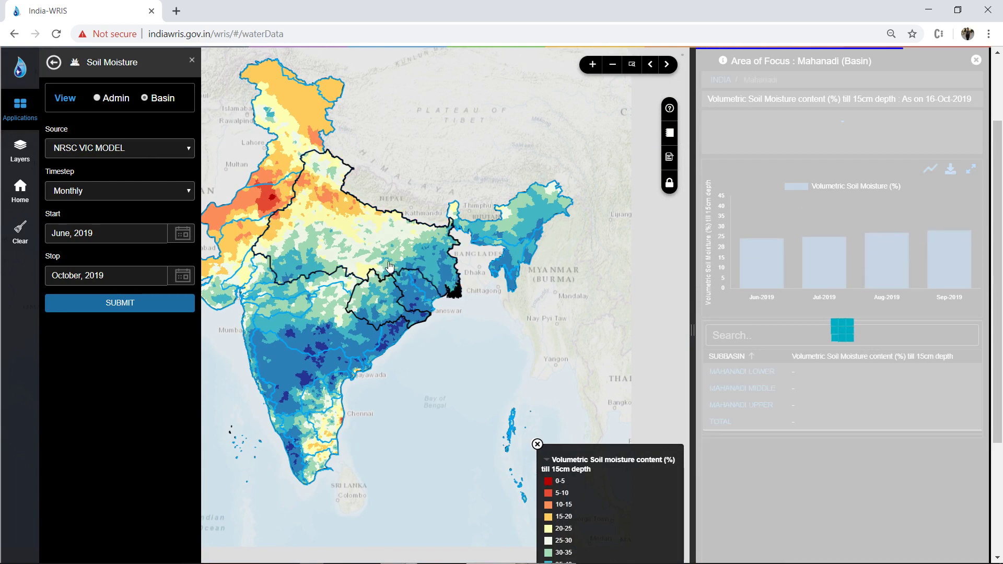
{"action": "left_click", "coordinate": [376, 250]}
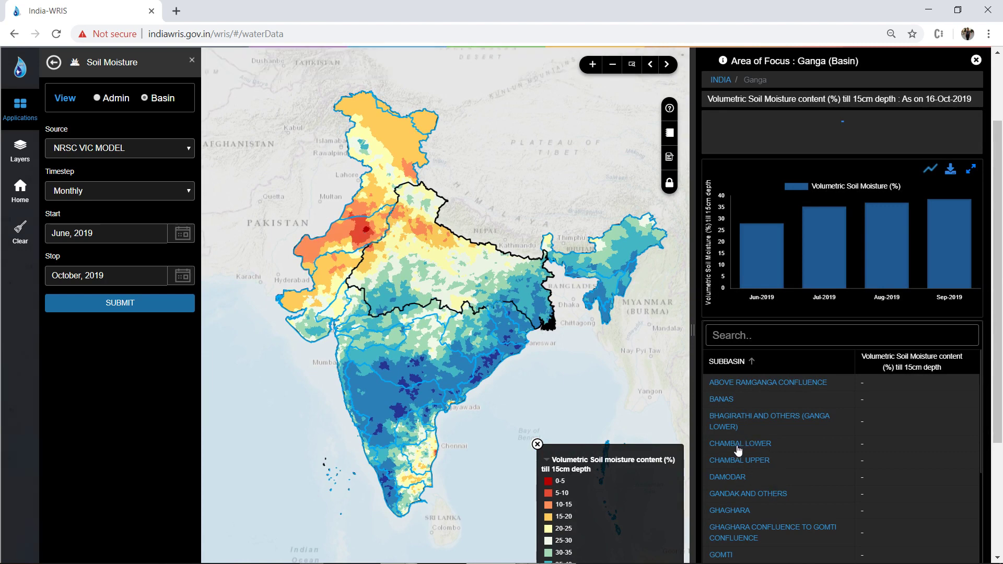
{"action": "scroll", "coordinate": [734, 476], "scroll_direction": "down", "scroll_amount": 5}
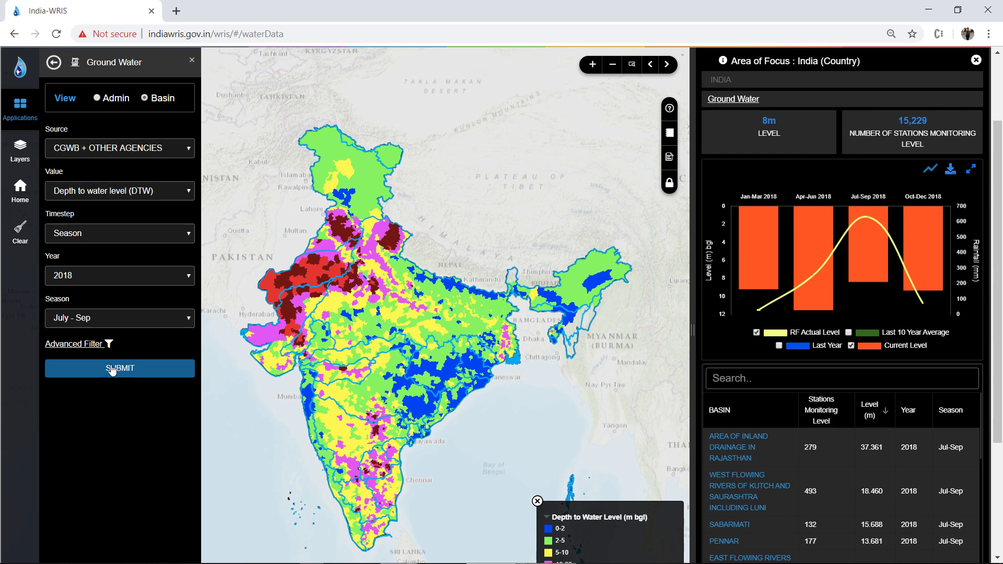
Pick a basin on the groundwater map, and display the Surface Water Quality legend and the Pauni station's pH chart and details.
{"action": "left_click", "coordinate": [370, 392]}
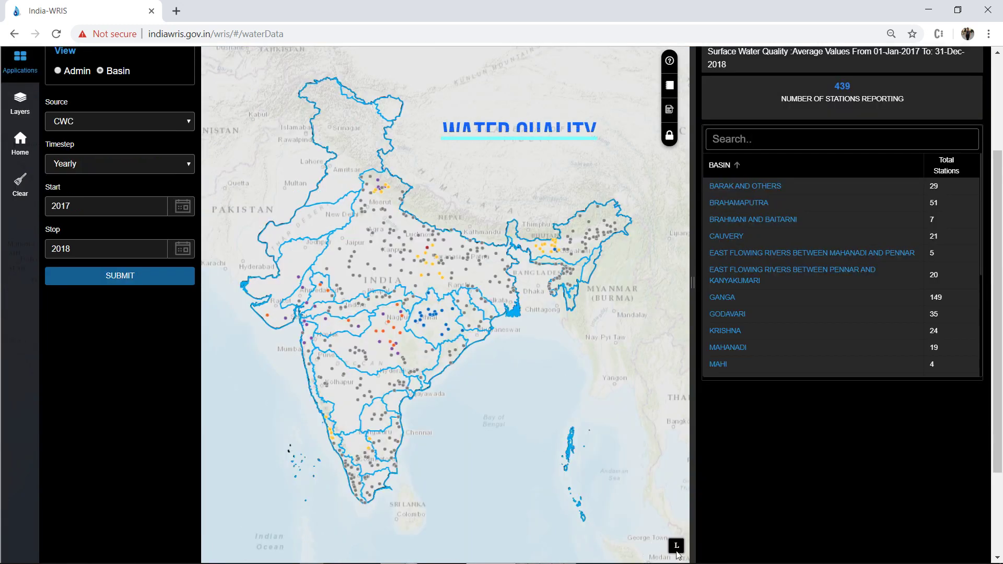
{"action": "left_click", "coordinate": [676, 547]}
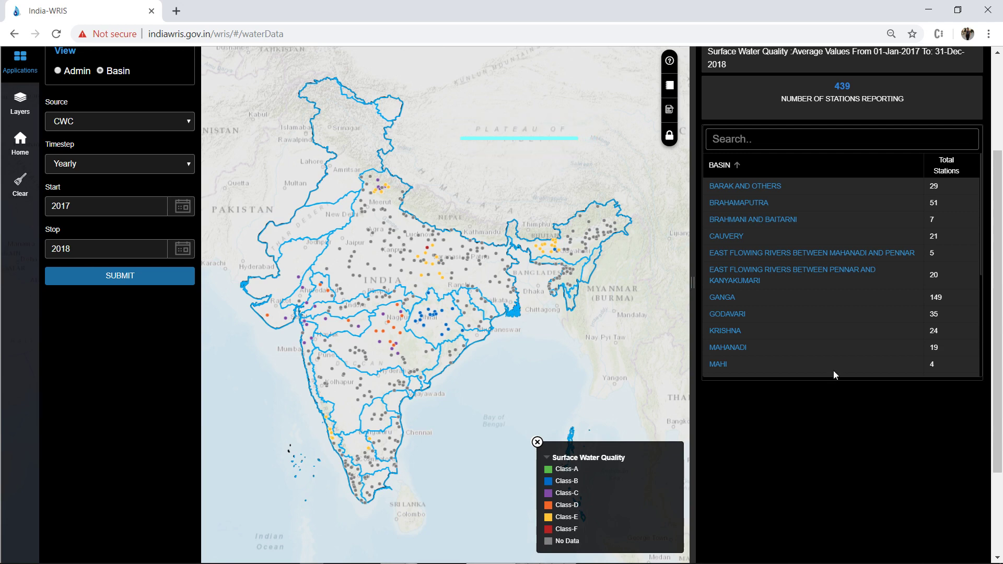
{"action": "left_click", "coordinate": [395, 331]}
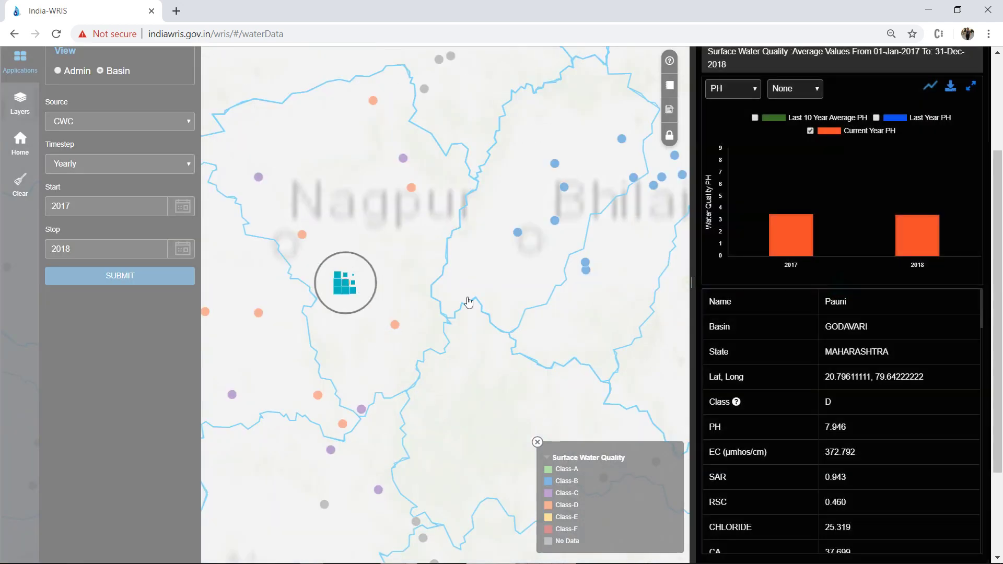
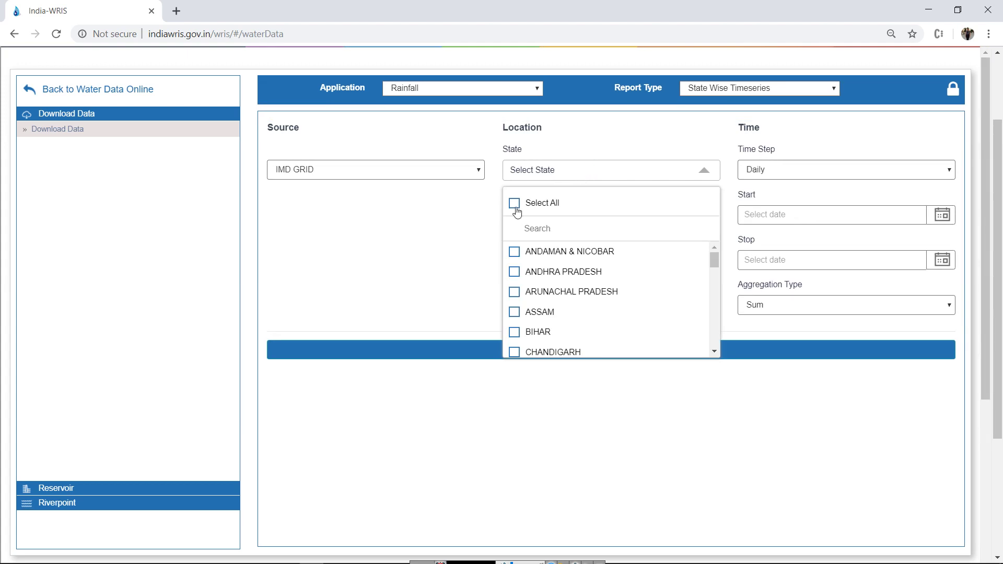
Search for "guj" and choose GUJARAT as the state for the State Wise Timeseries rainfall report.
{"action": "left_click", "coordinate": [533, 229]}
{"action": "type", "text": "guj"}
{"action": "left_click", "coordinate": [525, 255]}
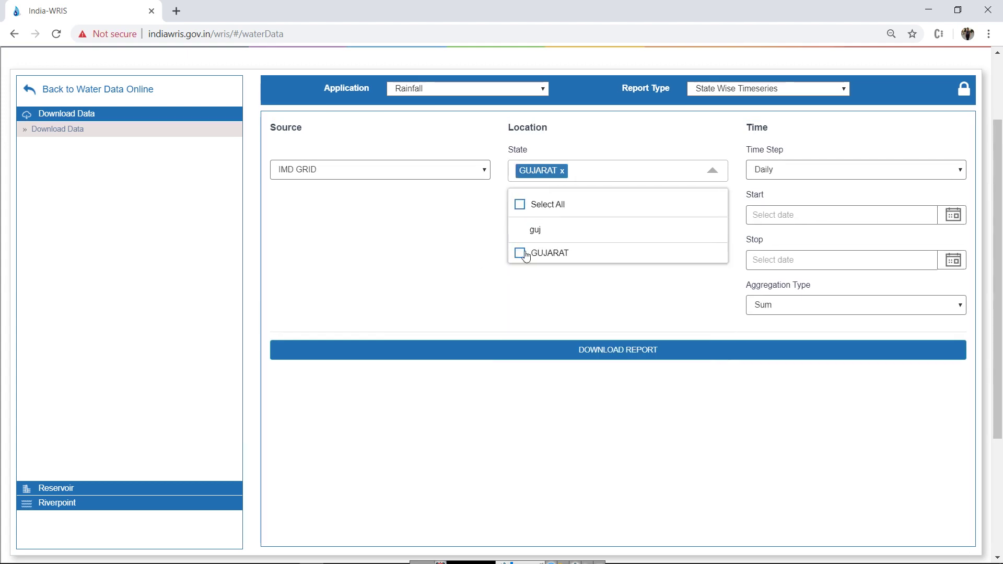
{"action": "left_click", "coordinate": [807, 171]}
Set the rainfall report's start date to 01-January-2018 and choose its stop date.
{"action": "left_click", "coordinate": [953, 215]}
{"action": "left_click", "coordinate": [876, 250]}
{"action": "left_click", "coordinate": [861, 315]}
{"action": "left_click", "coordinate": [788, 284]}
{"action": "left_click", "coordinate": [813, 292]}
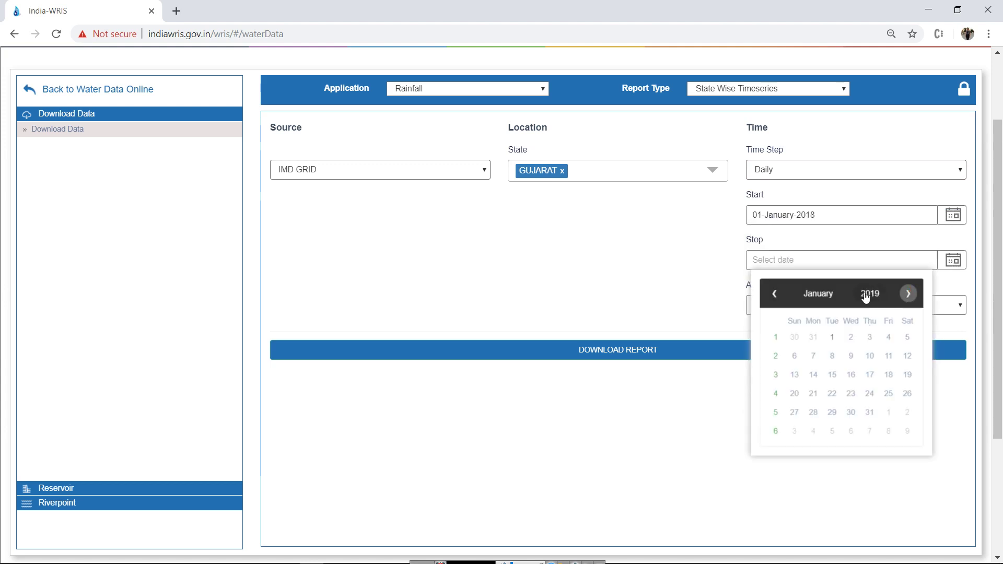
{"action": "left_click", "coordinate": [870, 294]}
{"action": "left_click", "coordinate": [858, 361]}
{"action": "left_click", "coordinate": [840, 394]}
{"action": "left_click", "coordinate": [889, 413]}
Change the report to the Reservoir application's Level & Storage Bulletin with CWC as the source.
{"action": "left_click", "coordinate": [511, 90]}
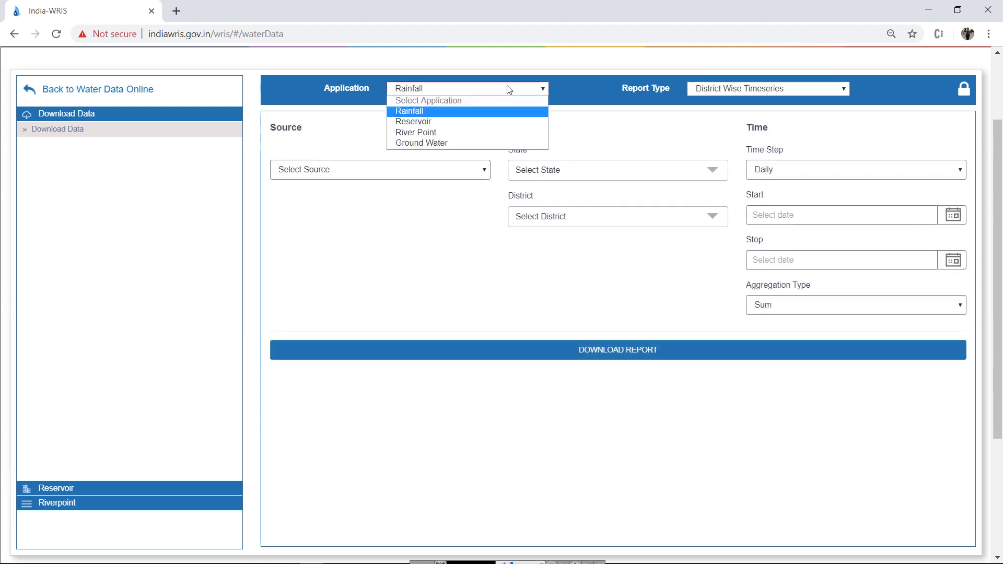
{"action": "left_click", "coordinate": [475, 124]}
{"action": "left_click", "coordinate": [726, 90]}
{"action": "left_click", "coordinate": [717, 111]}
{"action": "left_click", "coordinate": [485, 172]}
{"action": "left_click", "coordinate": [415, 205]}
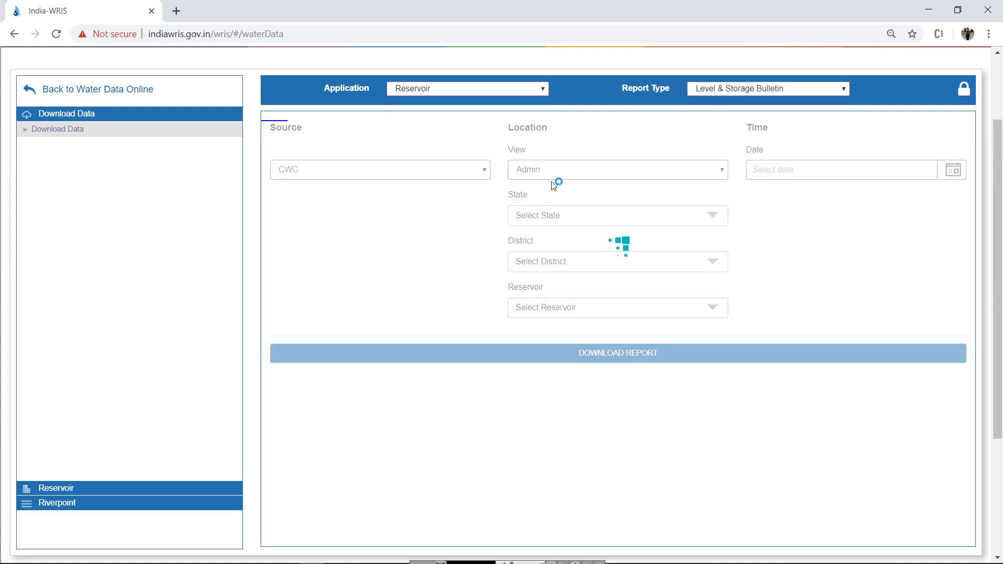
Select ANDHRA PRADESH as the state, together with all its districts and all its reservoirs.
{"action": "left_click", "coordinate": [712, 216]}
{"action": "left_click", "coordinate": [516, 318]}
{"action": "left_click", "coordinate": [791, 283]}
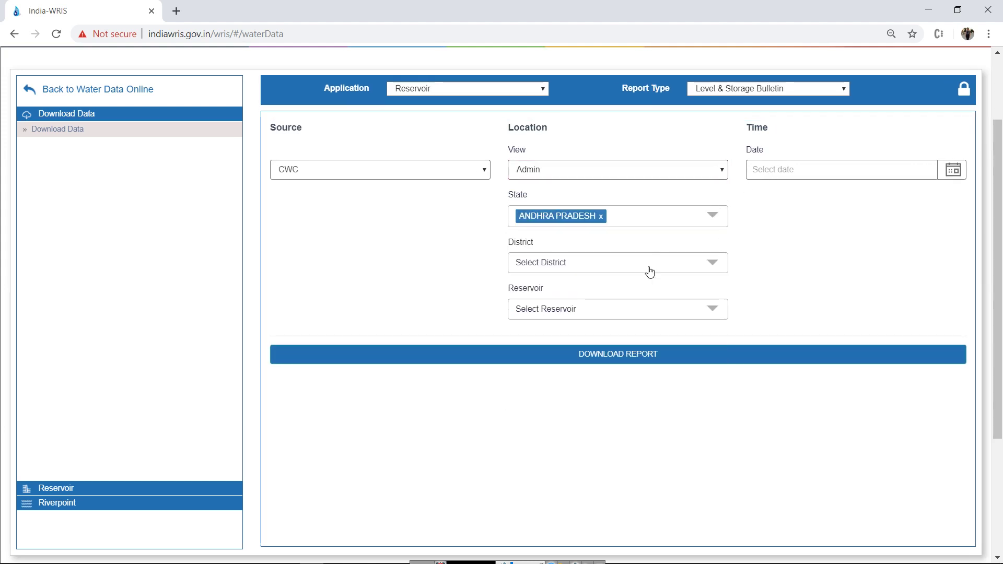
{"action": "left_click", "coordinate": [649, 268]}
{"action": "left_click", "coordinate": [520, 298]}
{"action": "left_click", "coordinate": [748, 290]}
{"action": "left_click", "coordinate": [697, 310]}
{"action": "left_click", "coordinate": [520, 343]}
{"action": "left_click", "coordinate": [748, 307]}
Set the bulletin date to 15-October-2019 and download the reservoir report.
{"action": "left_click", "coordinate": [954, 172]}
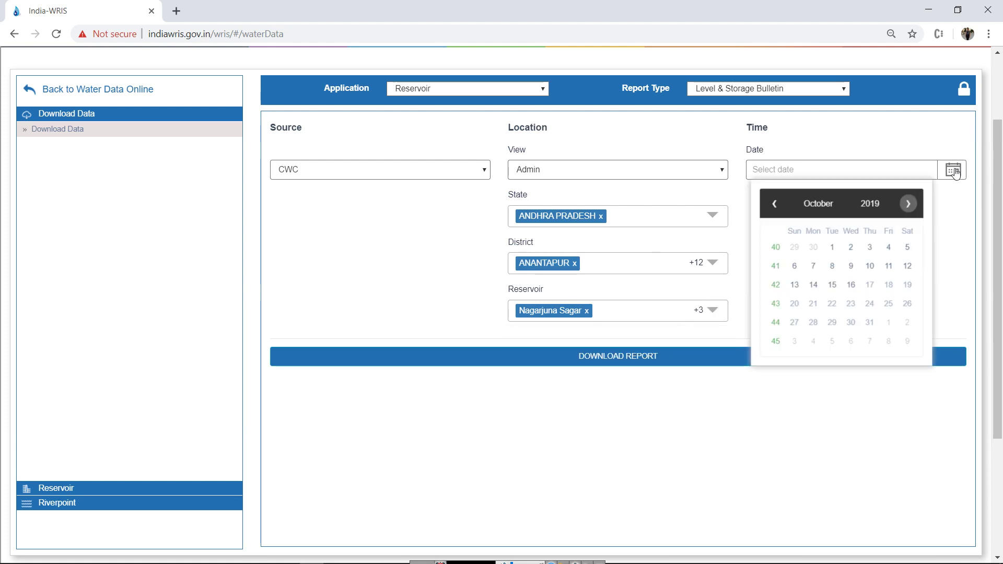
{"action": "left_click", "coordinate": [833, 286]}
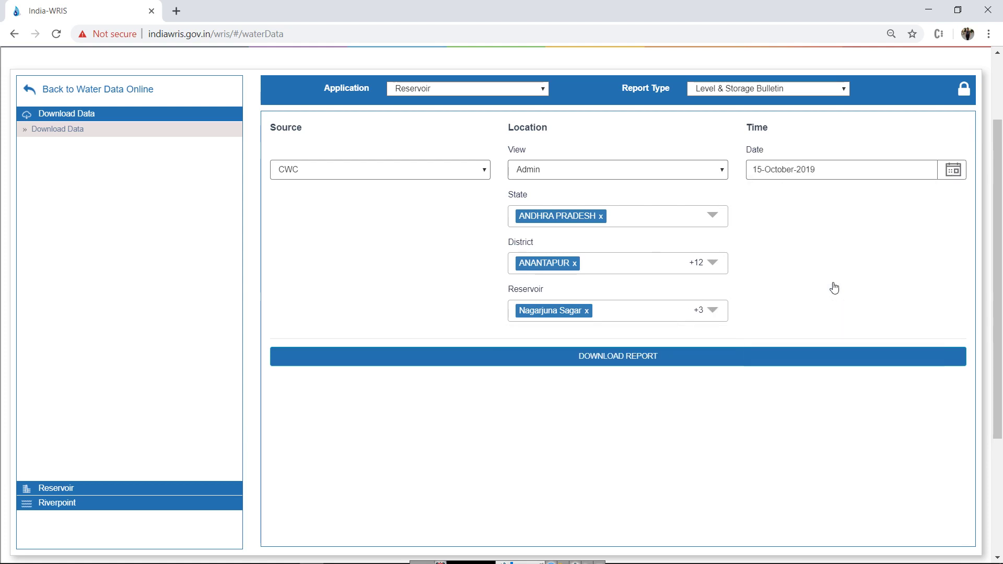
{"action": "left_click", "coordinate": [603, 359]}
{"action": "left_click", "coordinate": [992, 547]}
Change the report to Ground Water, State Wise Station Level Report, with CGWB + OTHER AGENCIES as the source.
{"action": "left_click", "coordinate": [467, 88]}
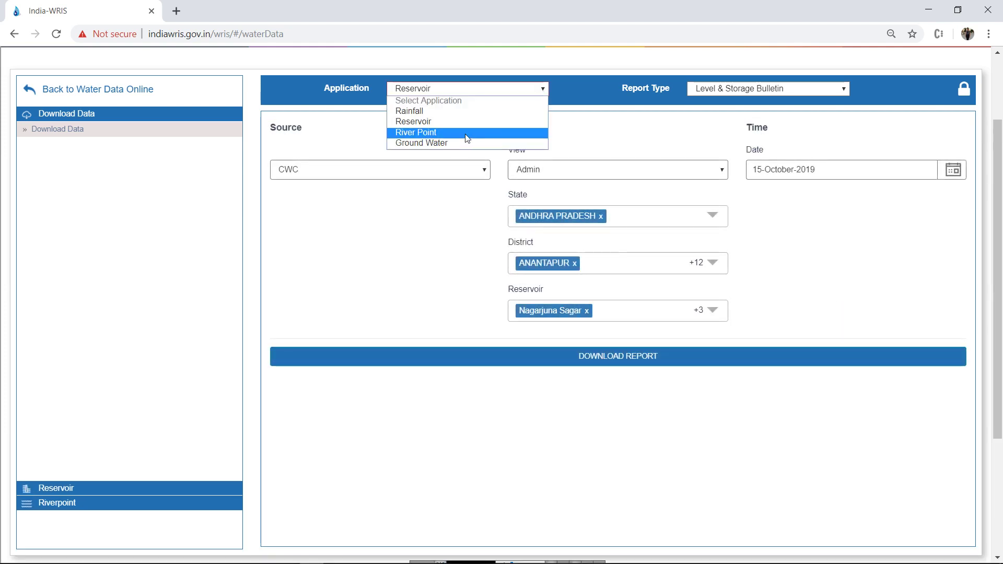
{"action": "left_click", "coordinate": [414, 139]}
{"action": "left_click", "coordinate": [734, 91]}
{"action": "left_click", "coordinate": [754, 130]}
{"action": "left_click", "coordinate": [484, 172]}
{"action": "left_click", "coordinate": [435, 202]}
Choose JHARKHAND as the groundwater report's state and Monthly as its time step.
{"action": "left_click", "coordinate": [538, 170]}
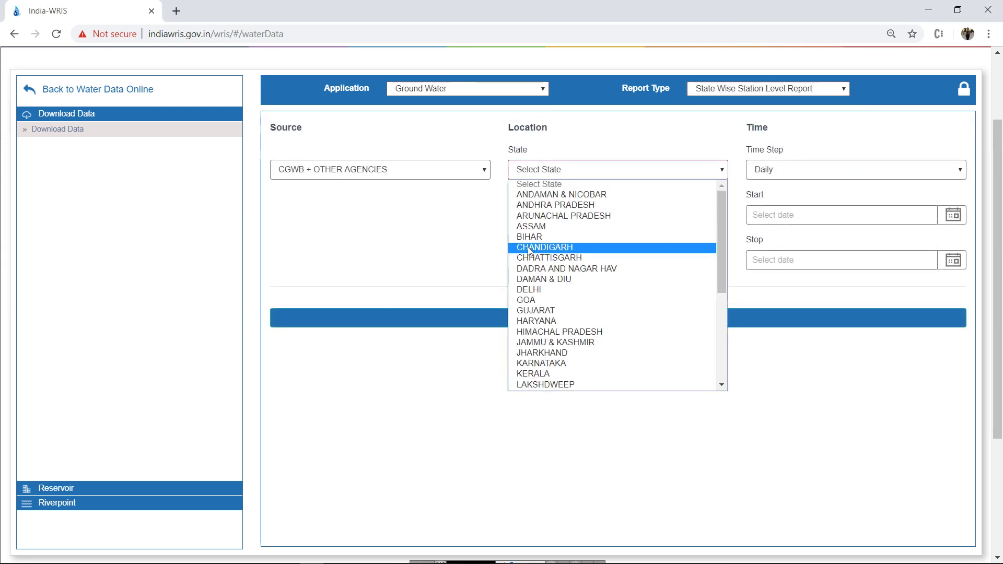
{"action": "left_click", "coordinate": [540, 353]}
{"action": "left_click", "coordinate": [873, 173]}
{"action": "left_click", "coordinate": [857, 197]}
Set the groundwater report period from January, 2017 to January, 2018 and download the report.
{"action": "left_click", "coordinate": [950, 217]}
{"action": "left_click", "coordinate": [849, 249]}
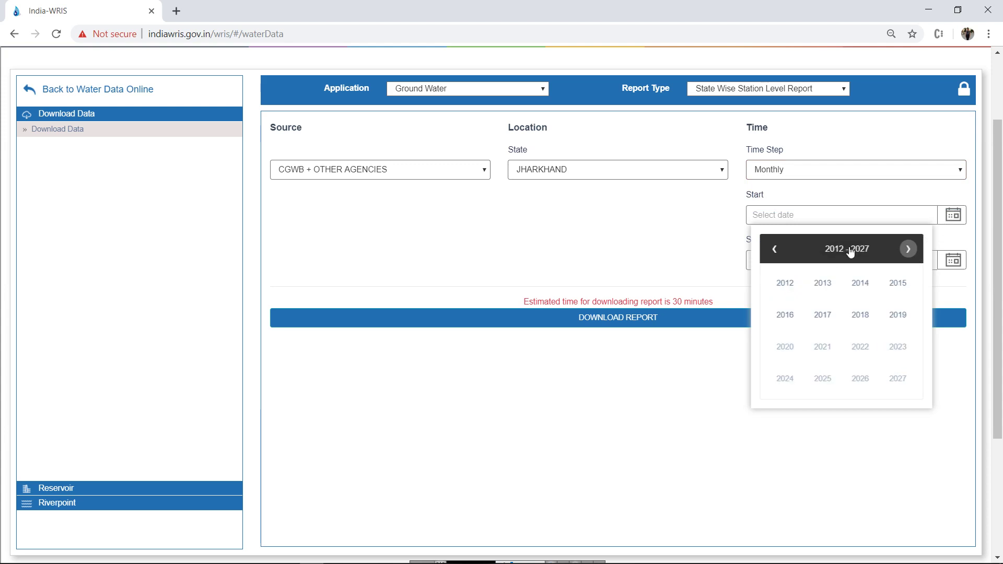
{"action": "left_click", "coordinate": [822, 315]}
{"action": "left_click", "coordinate": [786, 283]}
{"action": "left_click", "coordinate": [802, 261]}
{"action": "left_click", "coordinate": [785, 329]}
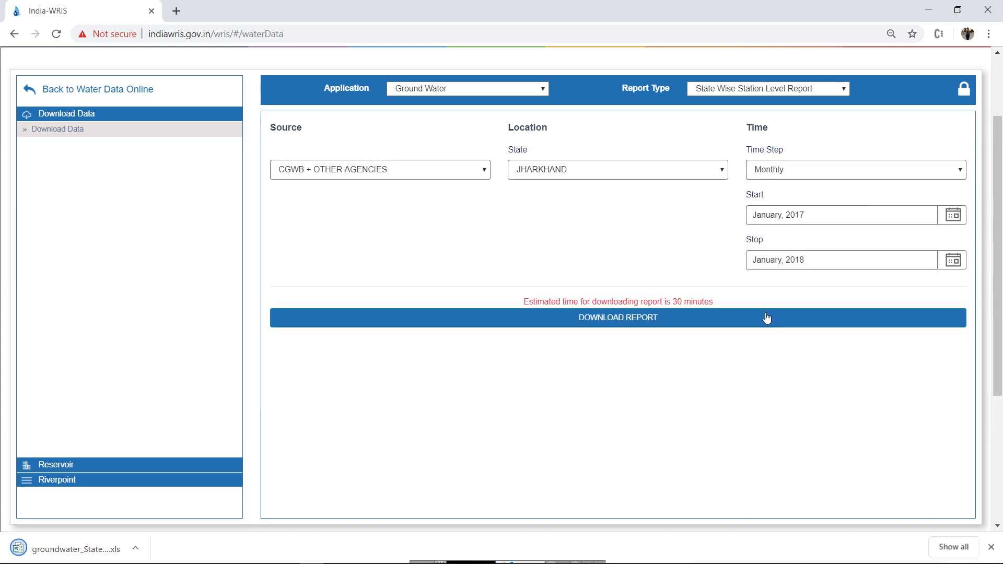
Open the reservoir State Level Storage Comparison and view its chart down to the state abbreviations.
{"action": "left_click", "coordinate": [105, 465]}
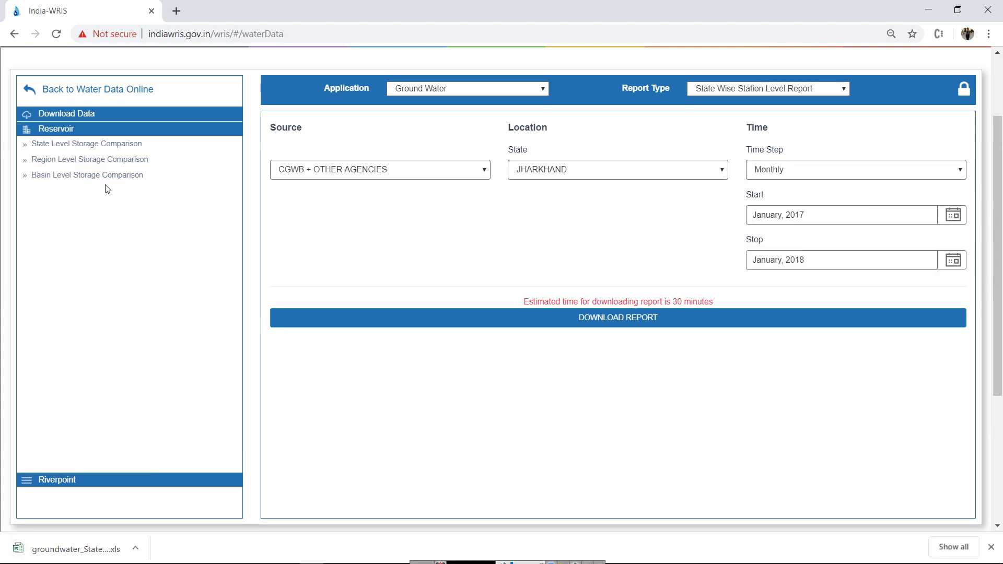
{"action": "left_click", "coordinate": [110, 145]}
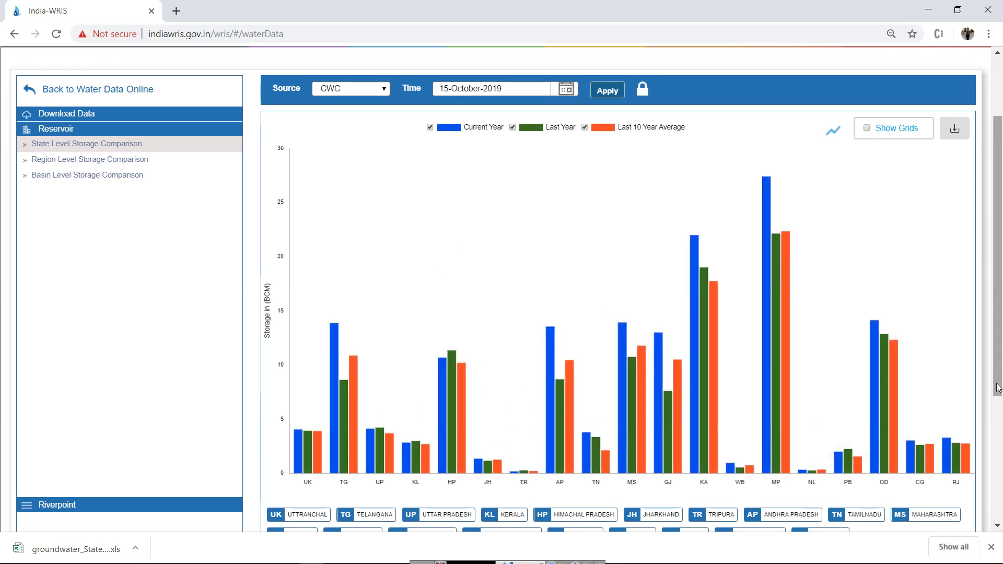
{"action": "left_click_drag", "start_coordinate": [997, 388], "coordinate": [997, 403]}
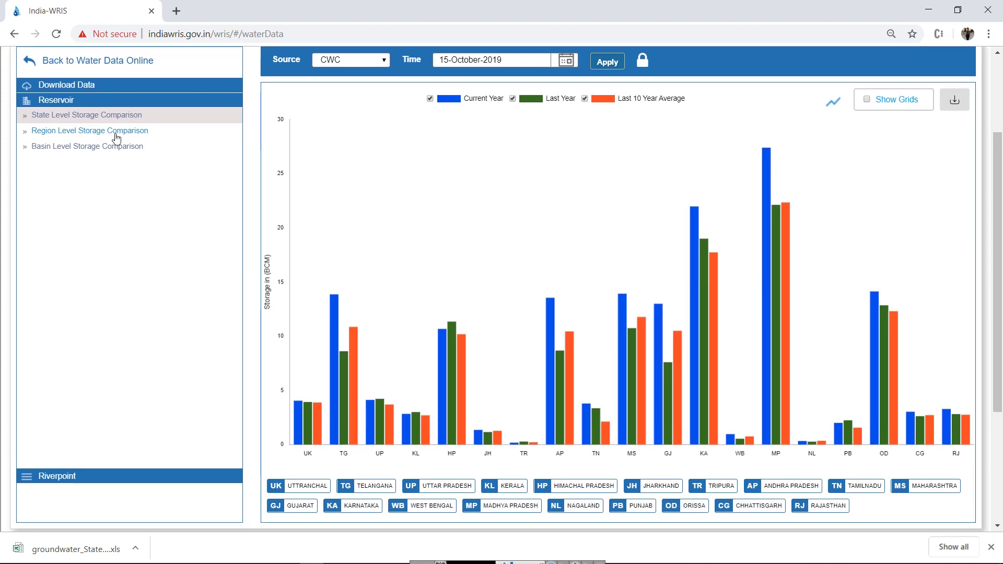
Show the Region Level Storage Comparison with its download options, and open the Basin Level Storage Comparison.
{"action": "left_click", "coordinate": [116, 137]}
{"action": "left_click", "coordinate": [955, 99]}
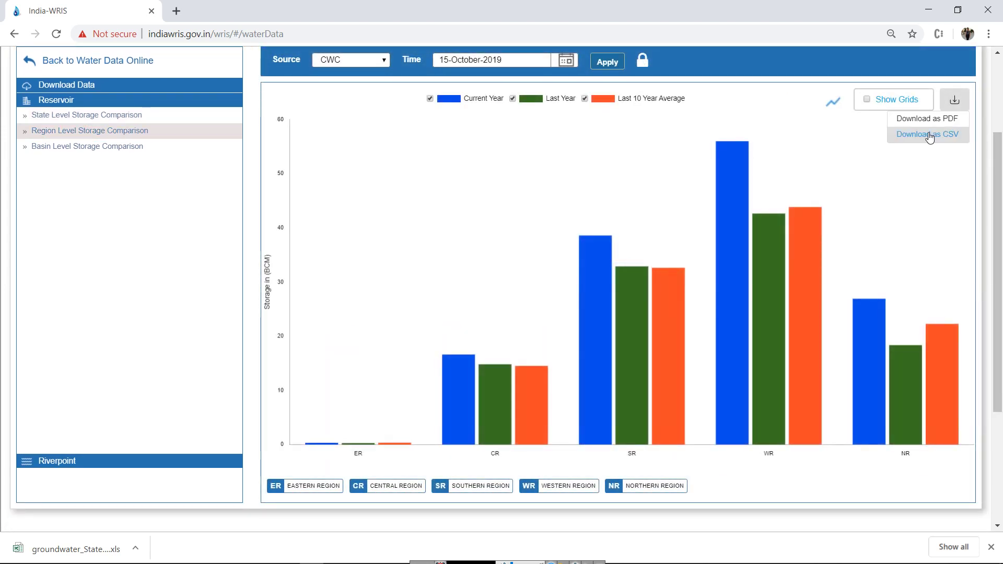
{"action": "left_click", "coordinate": [42, 148]}
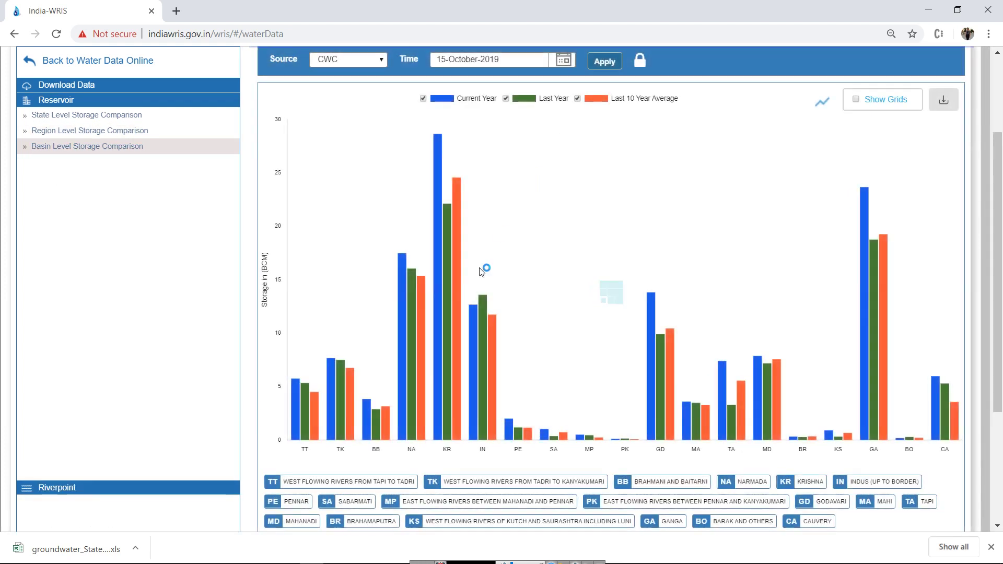